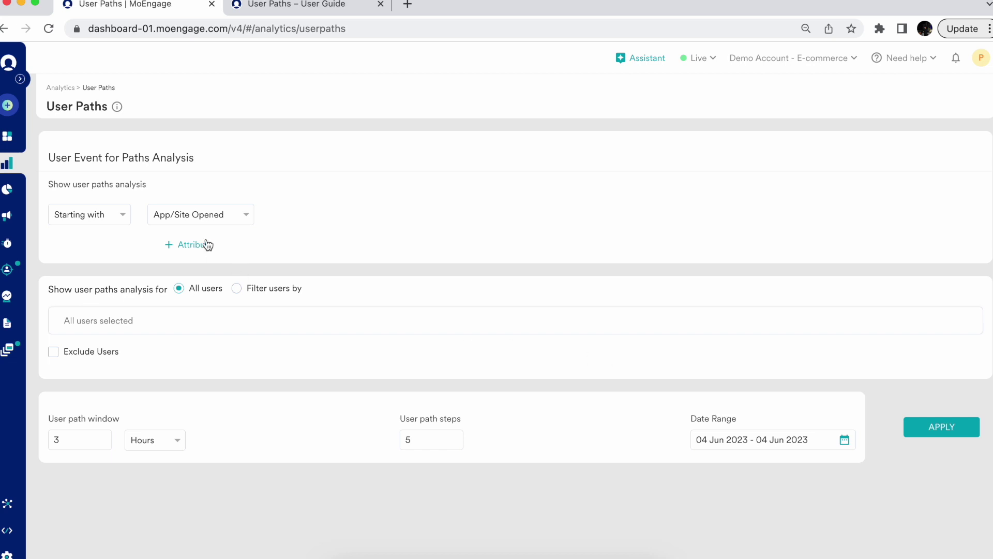
mouse_move(10, 181)
left_click(98, 223)
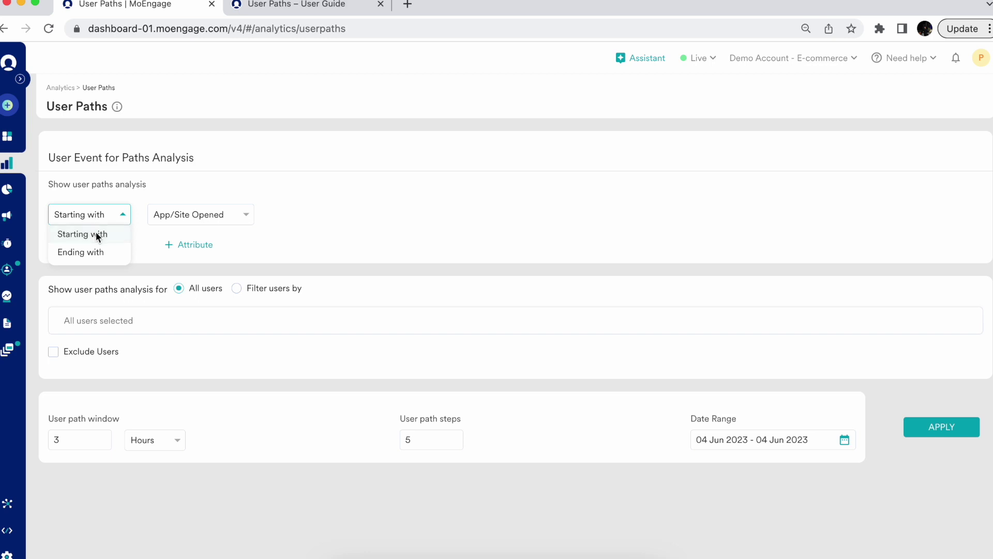
left_click(142, 271)
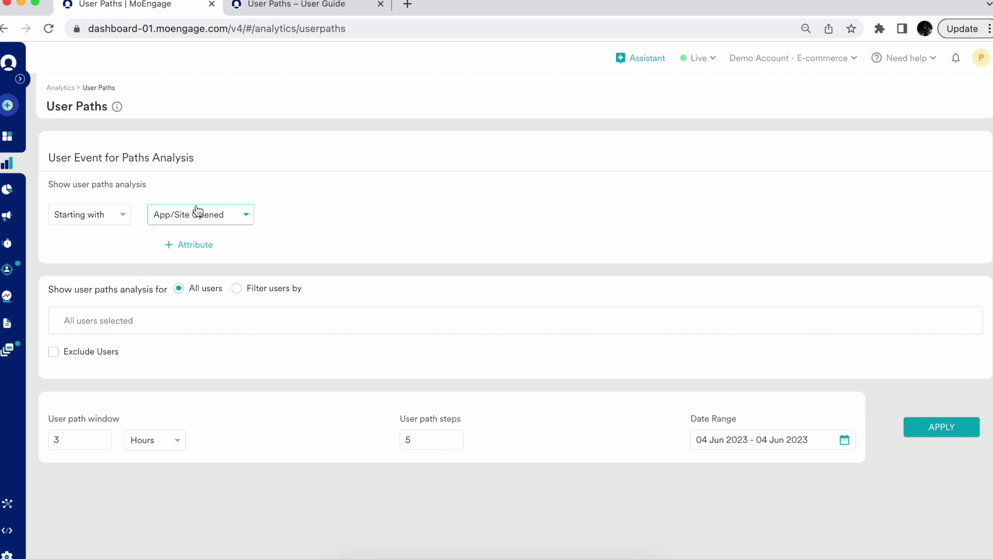
Step: Set the starting event of the user paths analysis to Notification Clicked Android
left_click(180, 219)
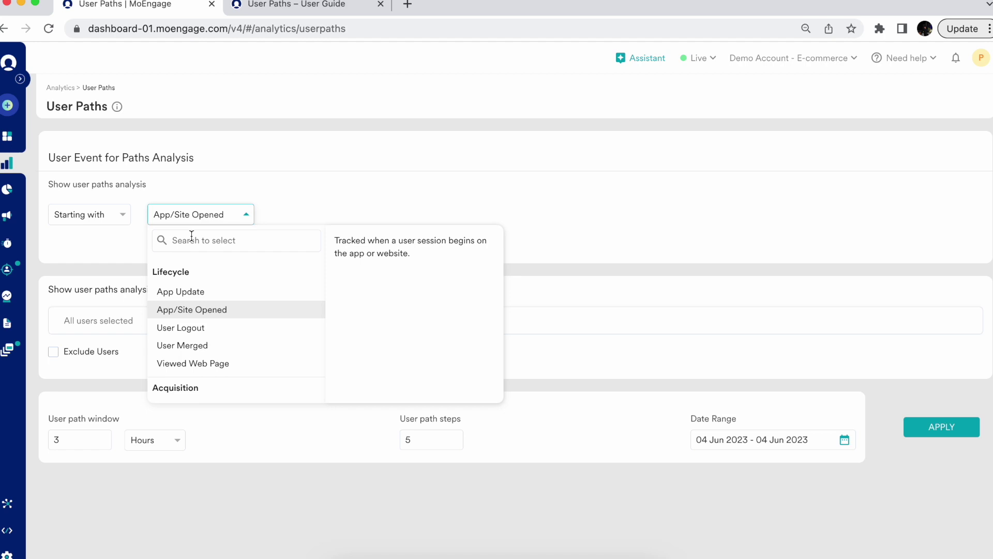
type("r")
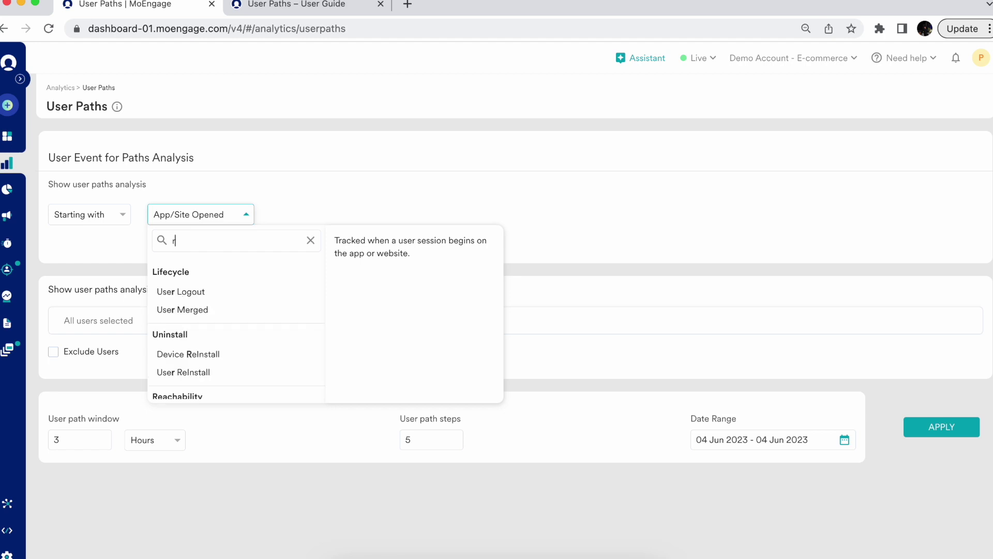
type("ec")
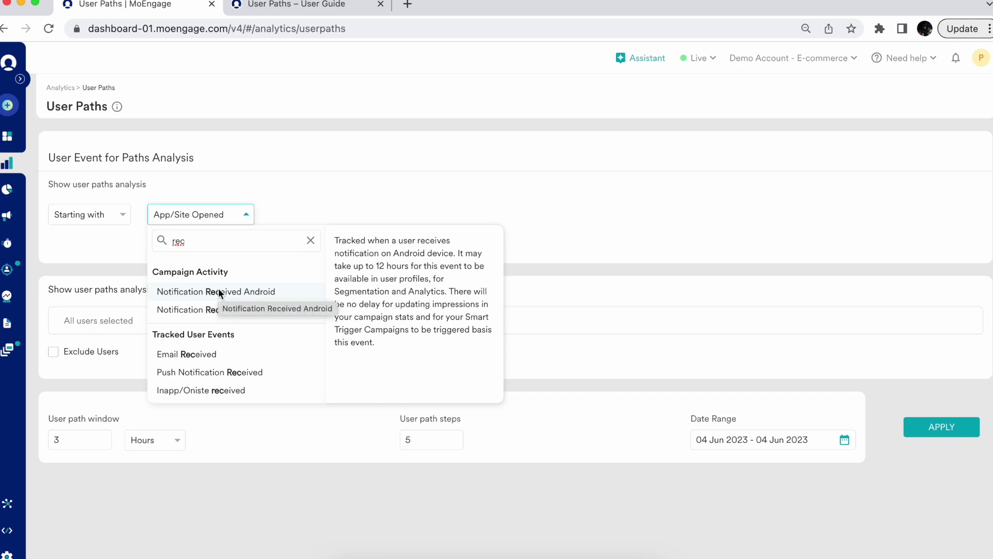
key("BackSpace")
key("BackSpace")
key("BackSpace")
type("clci")
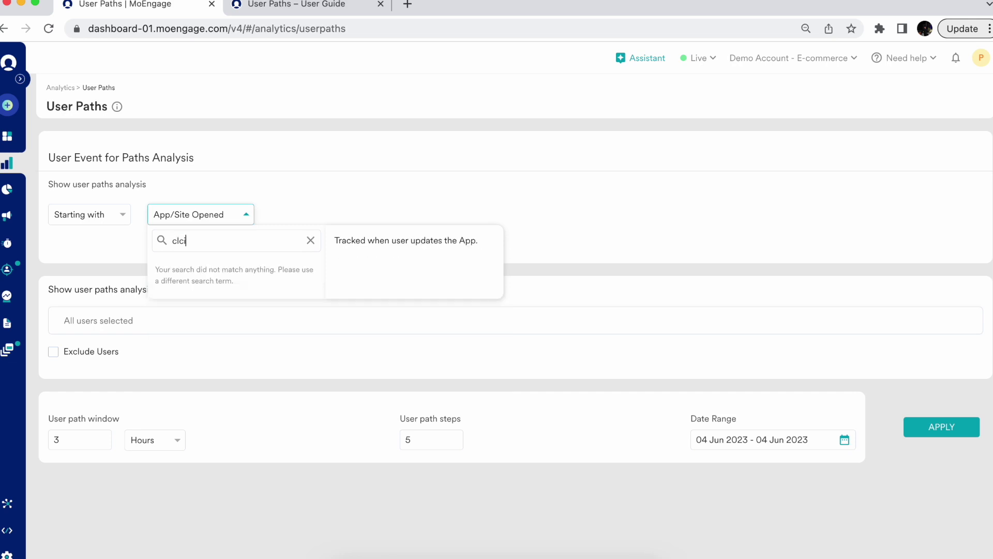
key("BackSpace")
type("ic")
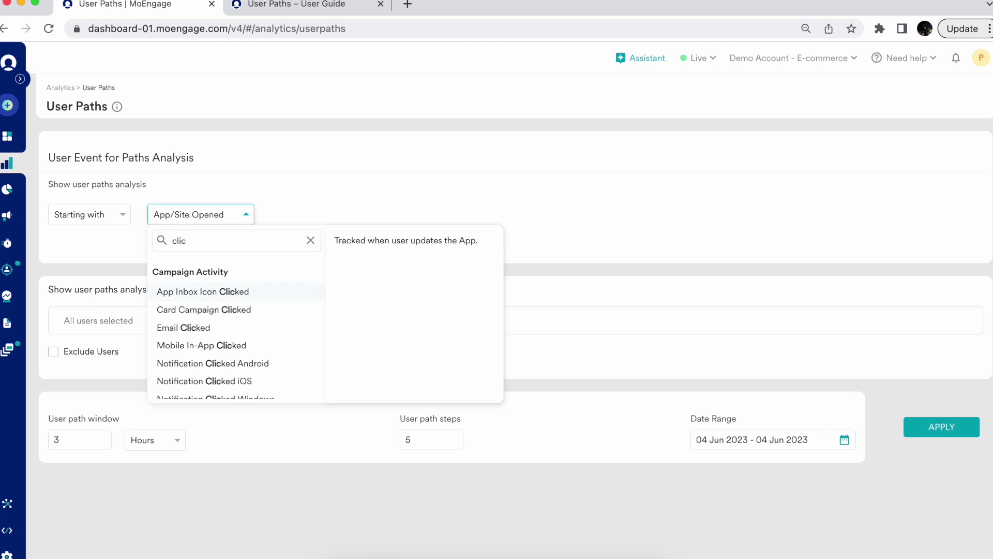
left_click(225, 364)
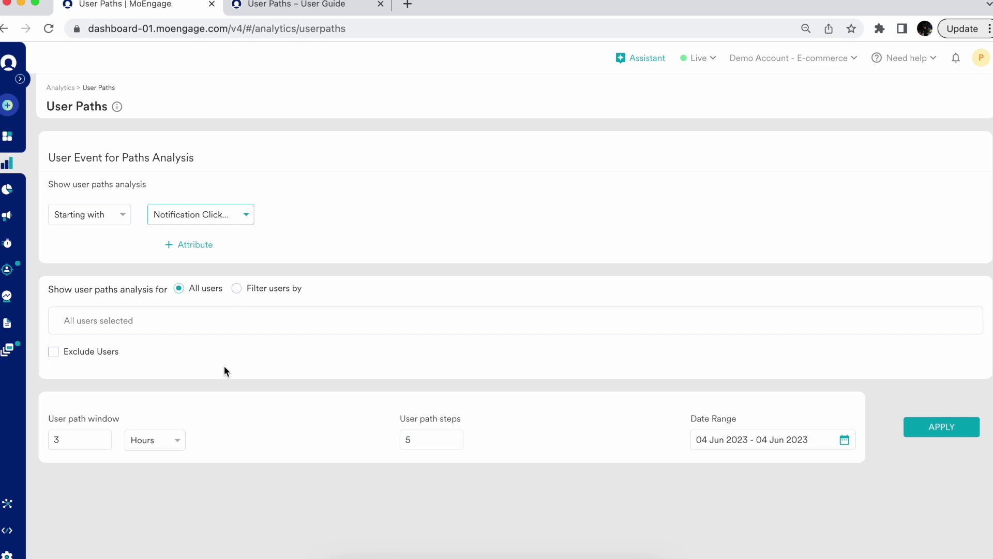
Step: Try a Campaign Id attribute filter on the starting event, and remove the filter
left_click(187, 247)
left_click(188, 249)
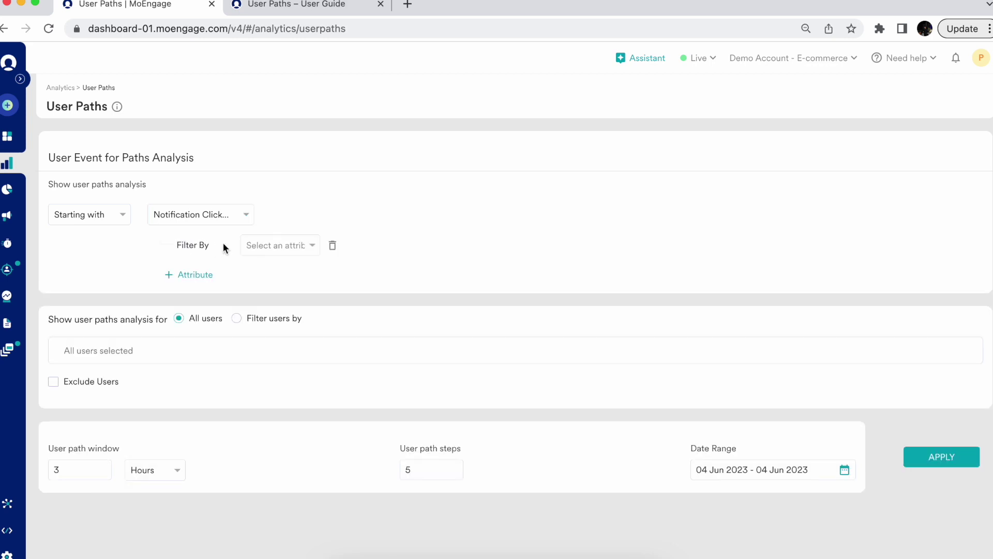
left_click(274, 247)
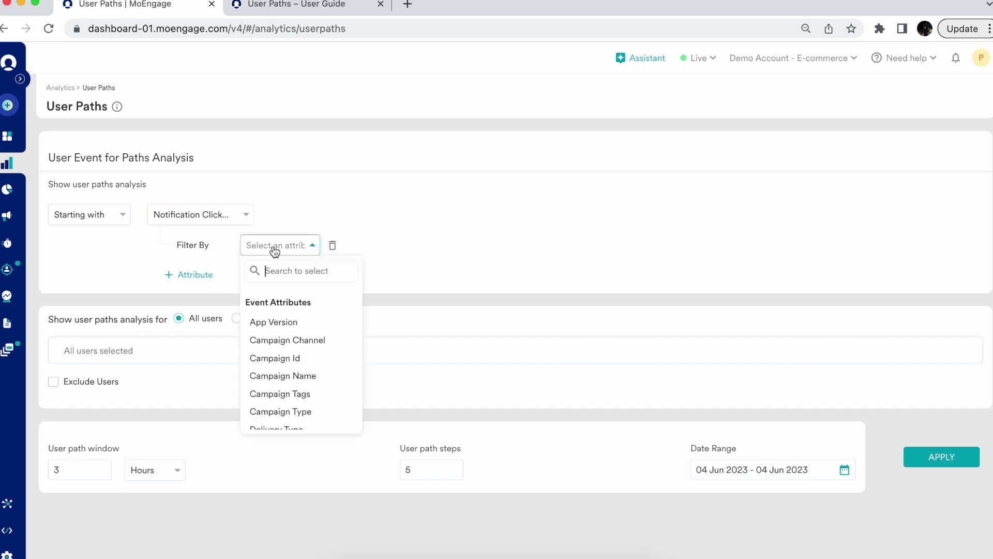
scroll(286, 345, "down", 5)
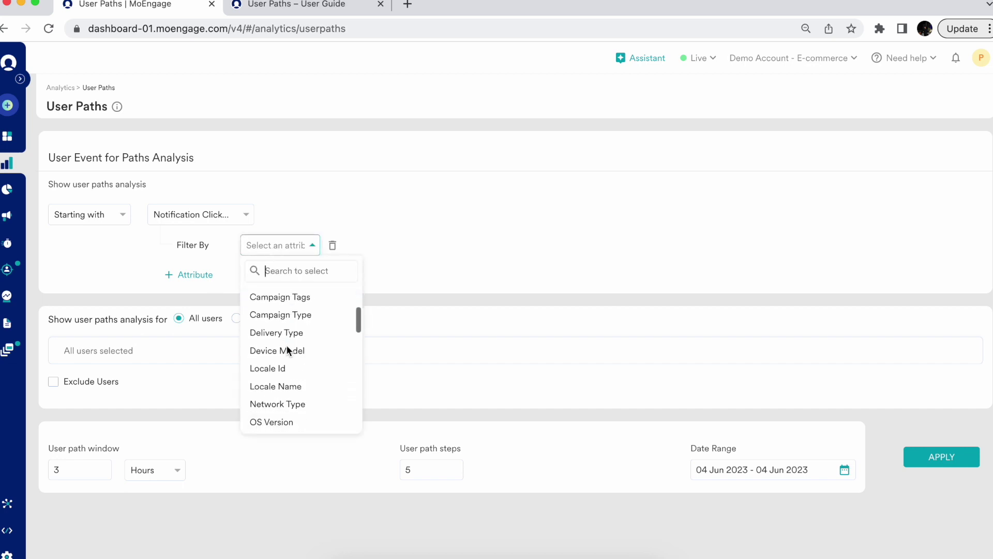
scroll(287, 345, "down", 10)
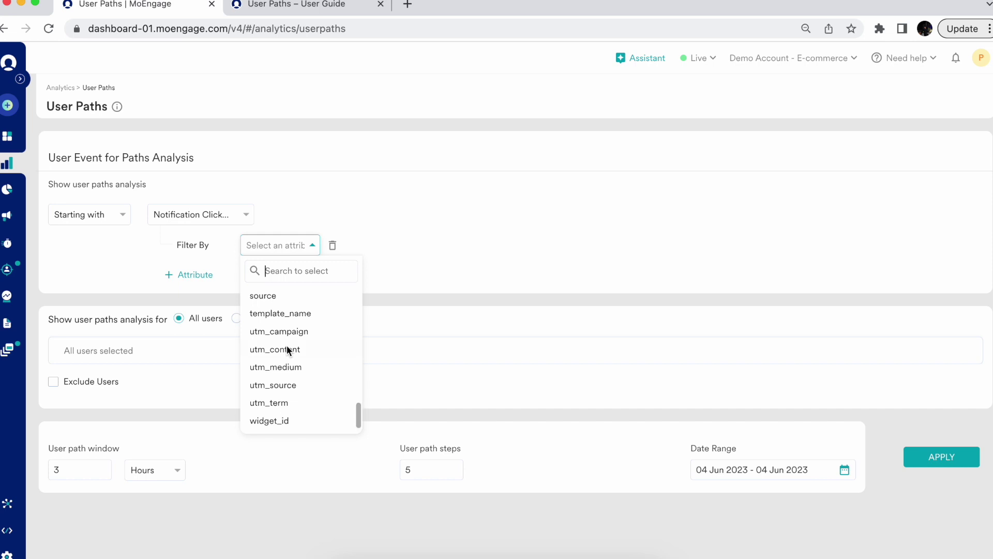
scroll(286, 346, "up", 15)
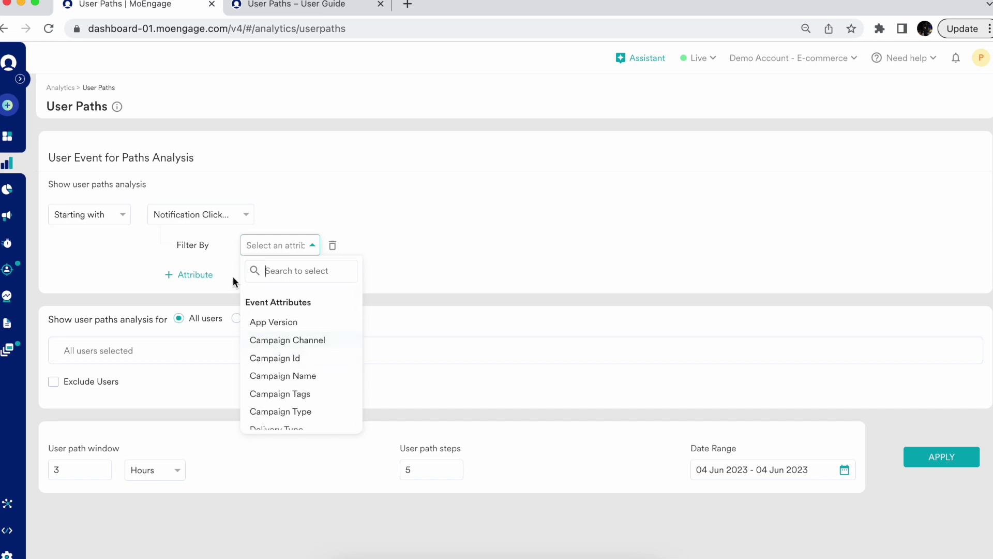
left_click(279, 357)
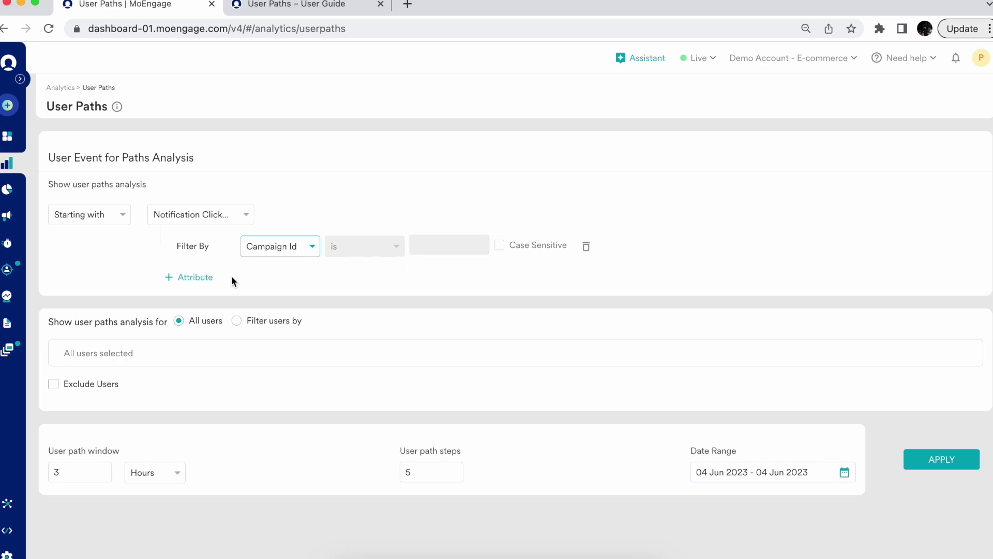
left_click(586, 248)
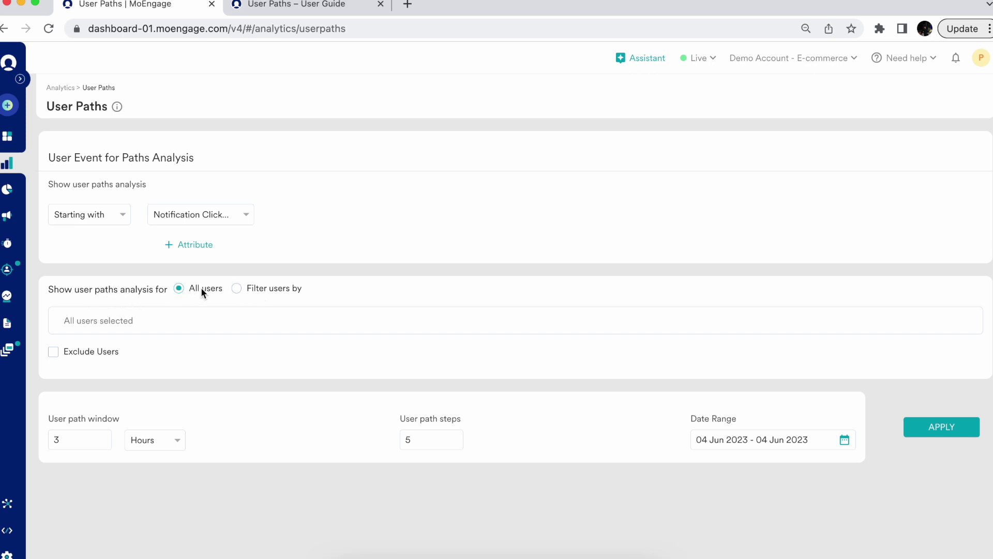
Step: Try filtering the analysed users by user property and custom segment, and return to all users
left_click(237, 290)
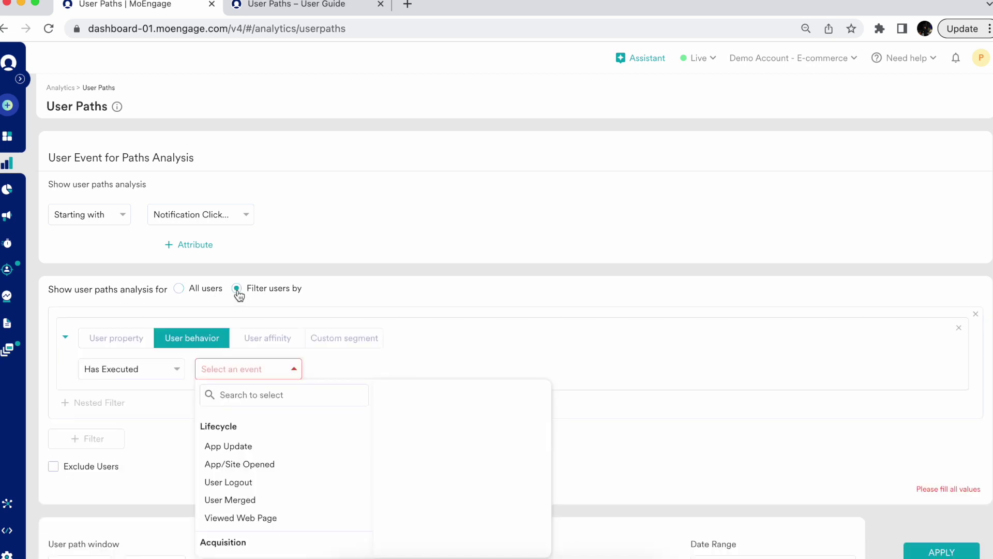
left_click(135, 340)
left_click(140, 369)
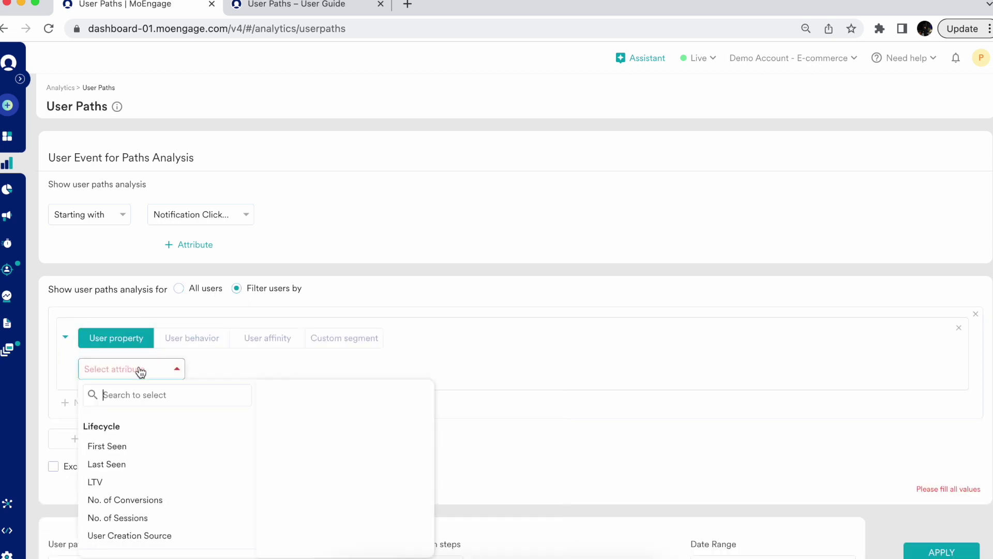
scroll(132, 491, "down", 3)
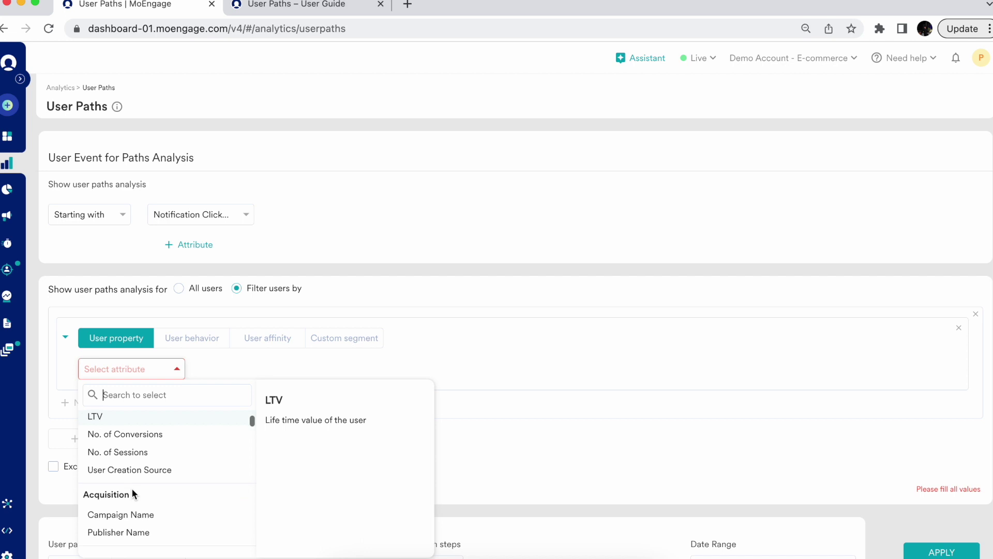
left_click(321, 344)
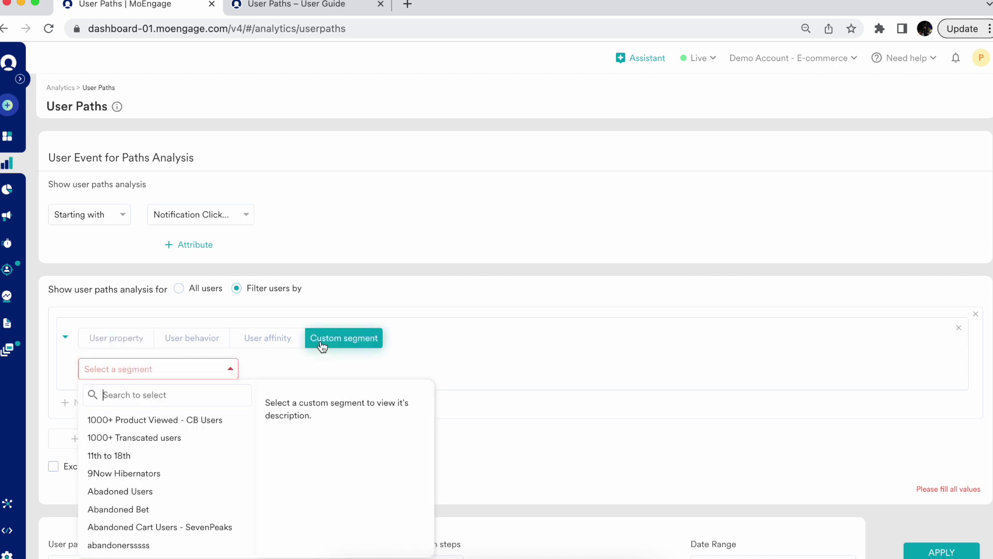
left_click(181, 289)
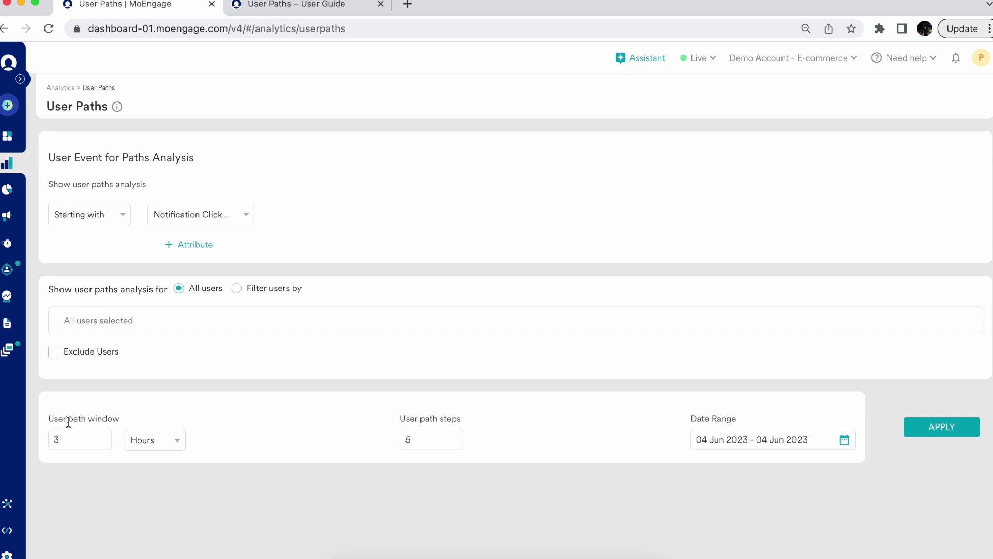
Step: Set the user path window to 2 hours and the date range to Yesterday
left_click(145, 440)
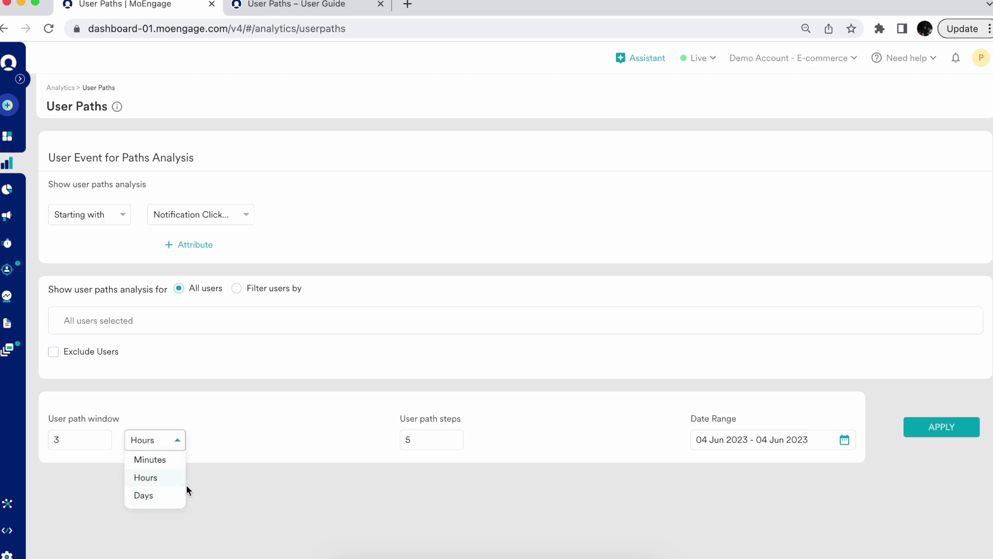
left_click(201, 482)
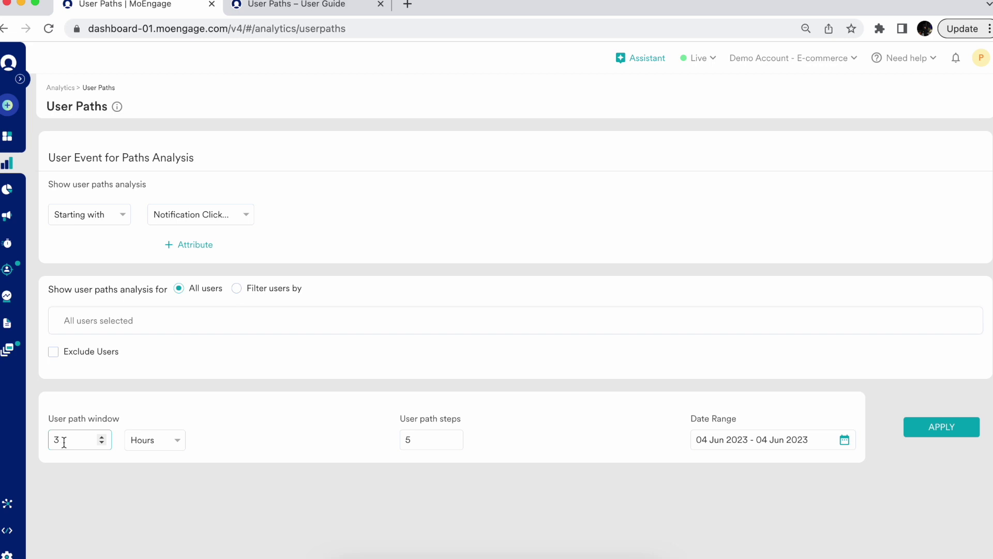
key("BackSpace")
type("2")
left_click(144, 469)
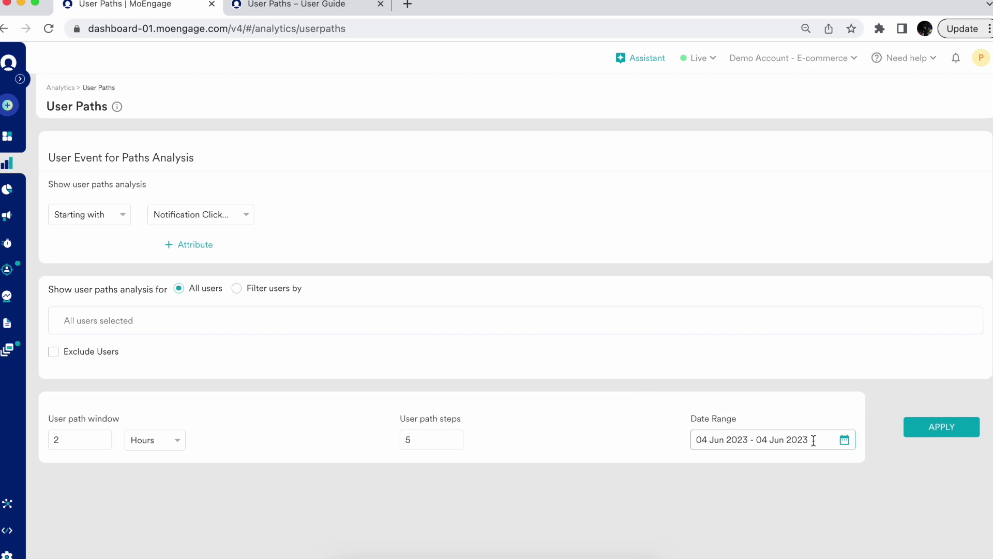
left_click(843, 440)
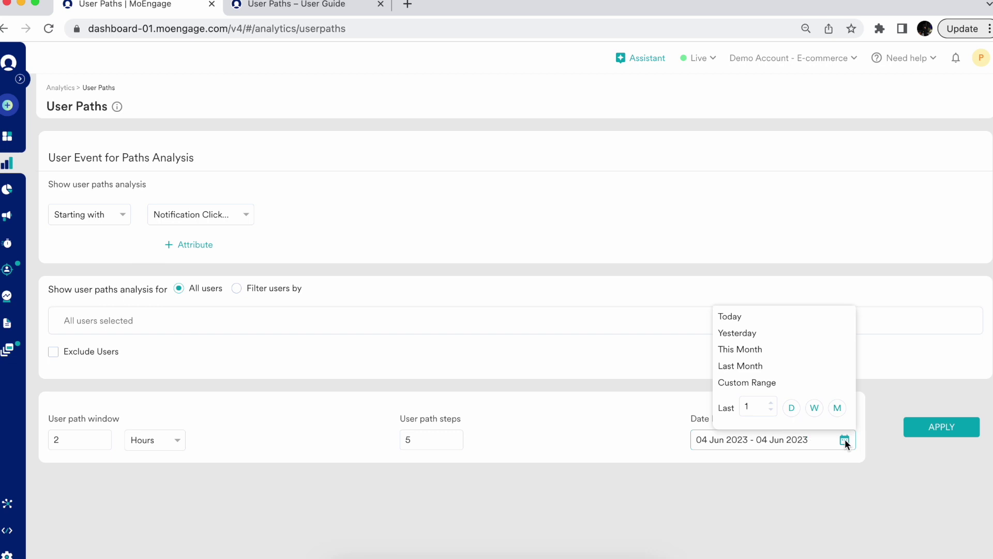
left_click(760, 333)
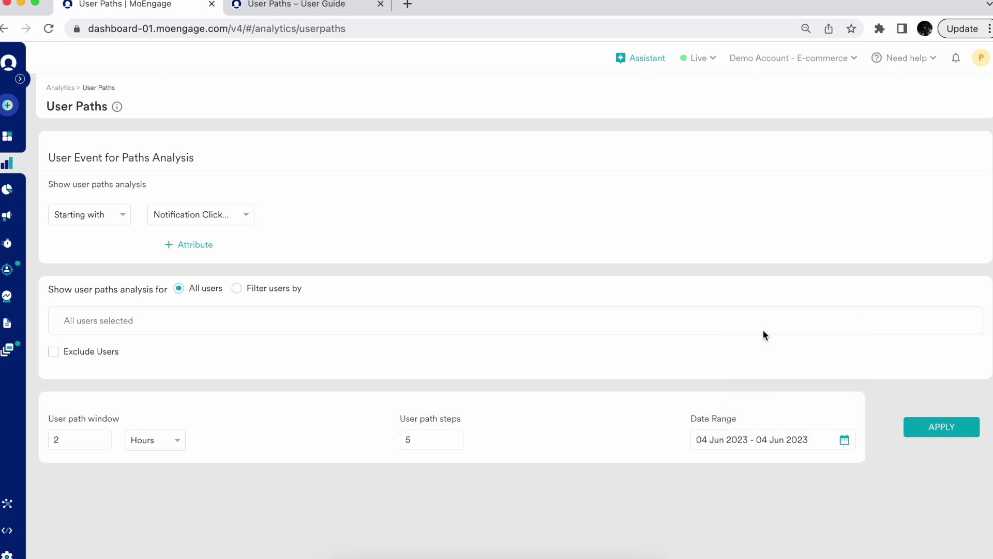
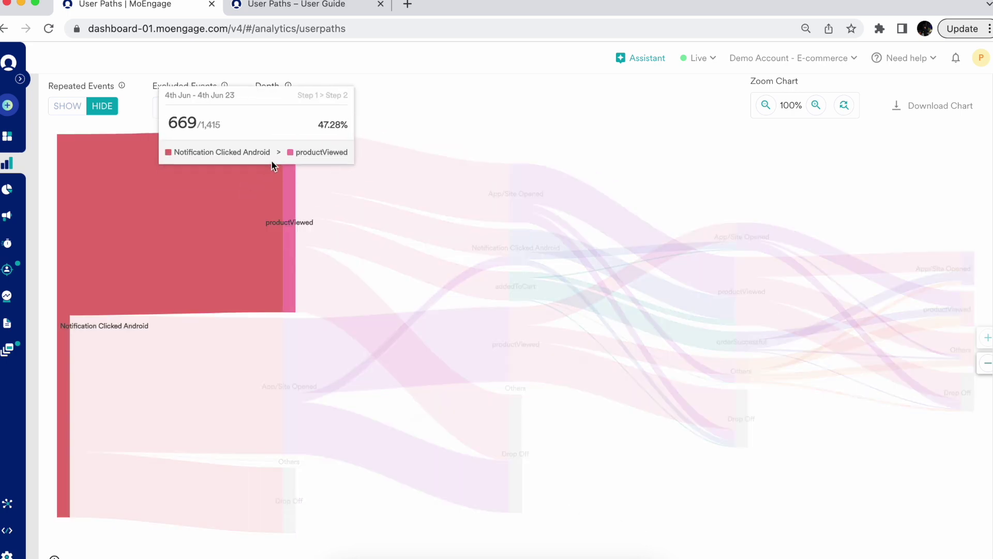
Step: Examine the user paths chart for user counts, percentages and drop-offs on the flows and event nodes from Notification Clicked Android
mouse_move(282, 528)
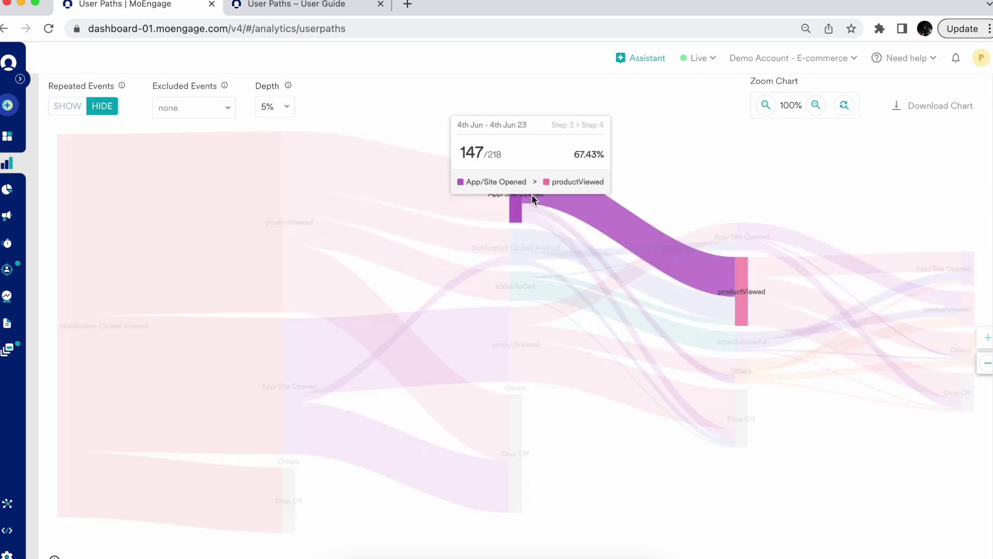
mouse_move(484, 204)
mouse_move(595, 170)
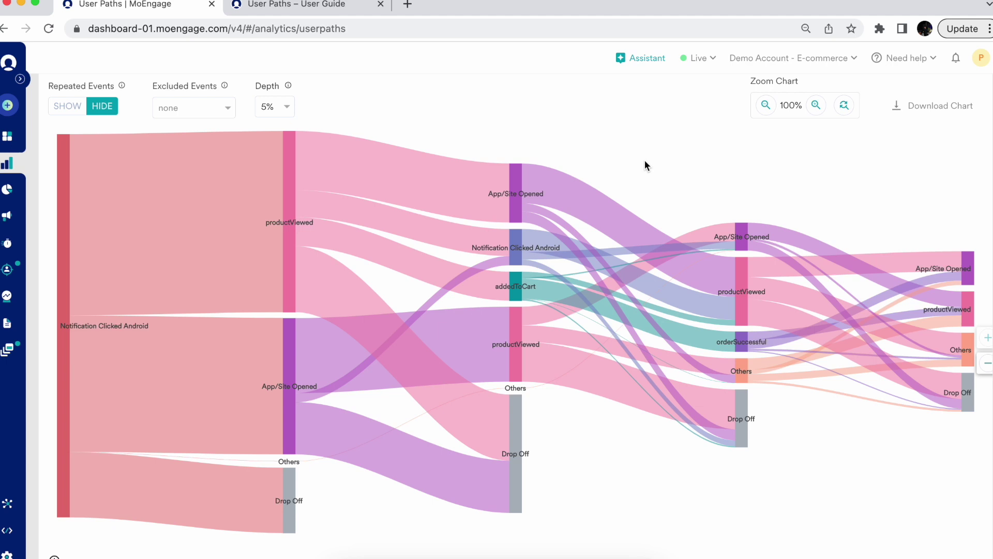
scroll(644, 162, "up", 1)
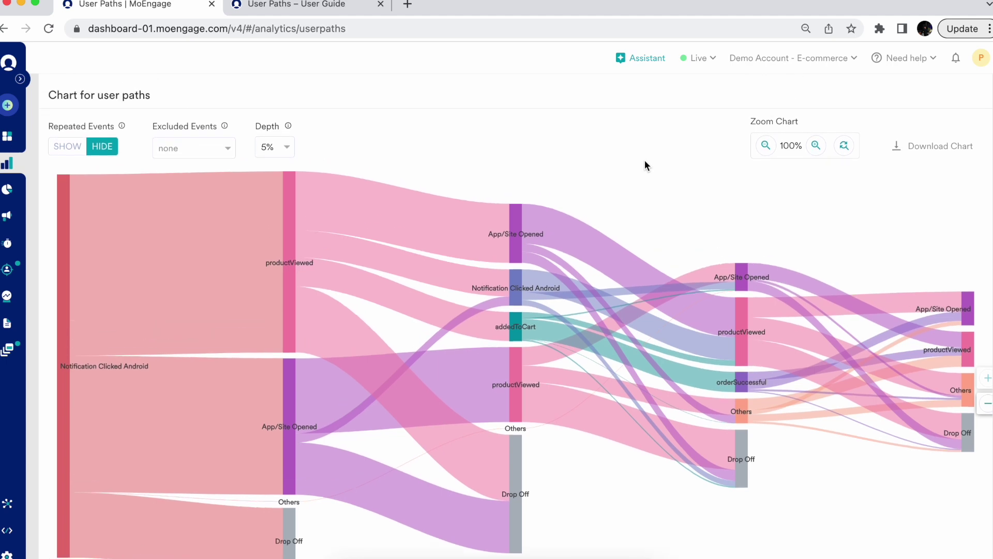
scroll(645, 162, "up", 1)
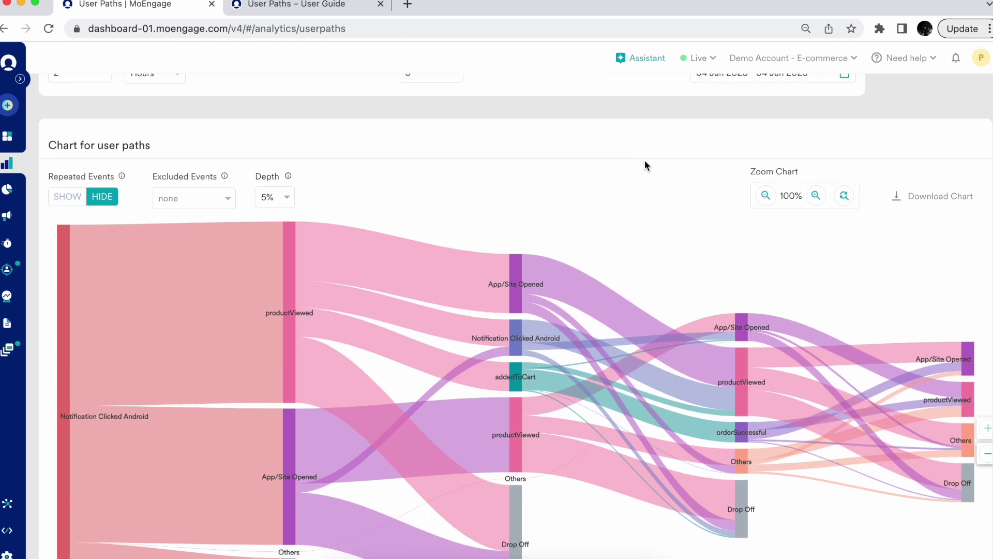
scroll(644, 165, "down", 1)
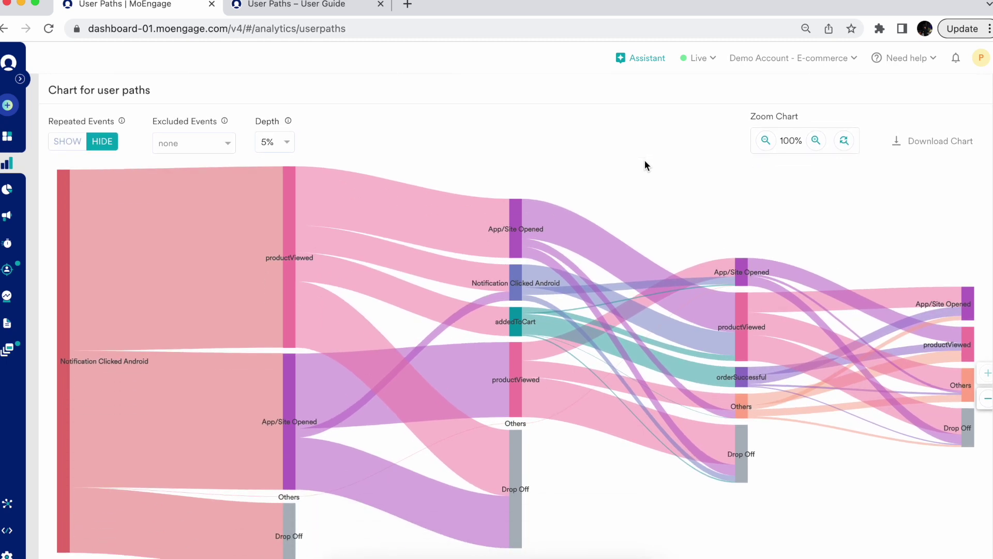
scroll(644, 165, "down", 1)
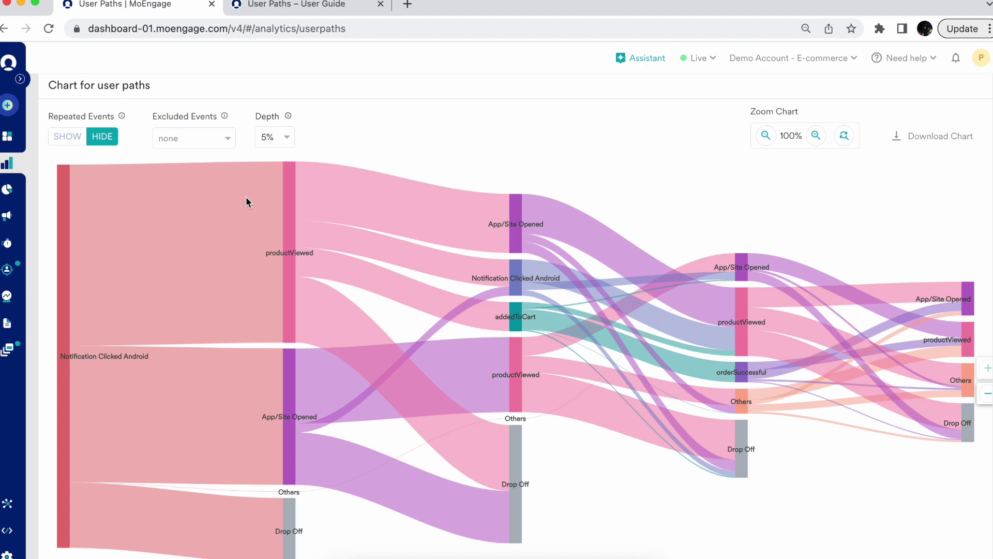
mouse_move(324, 212)
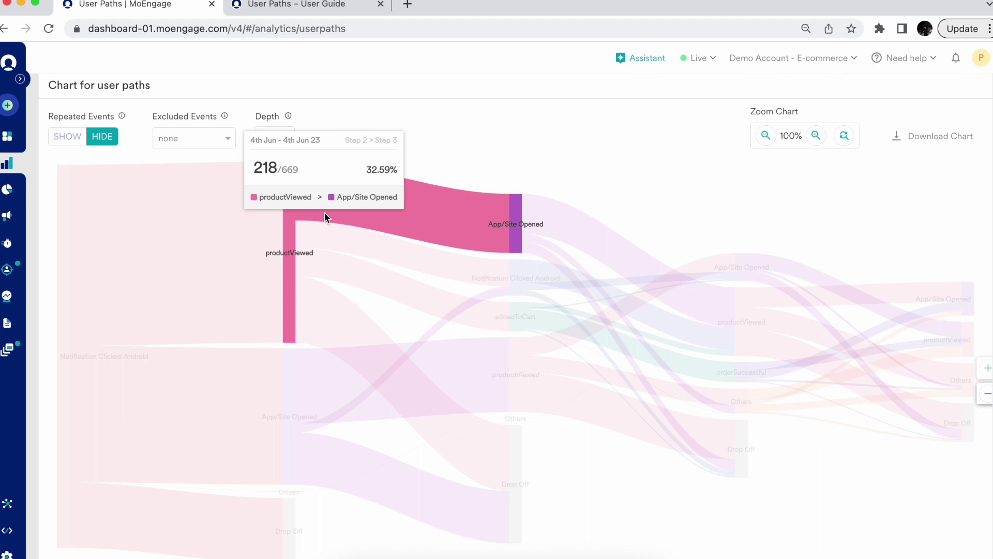
scroll(324, 217, "down", 1)
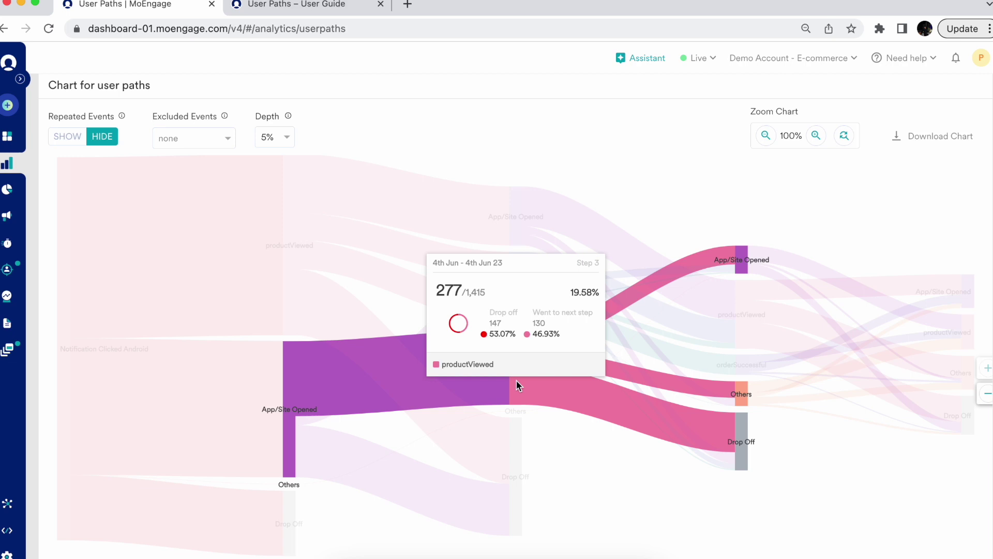
scroll(516, 380, "down", 1)
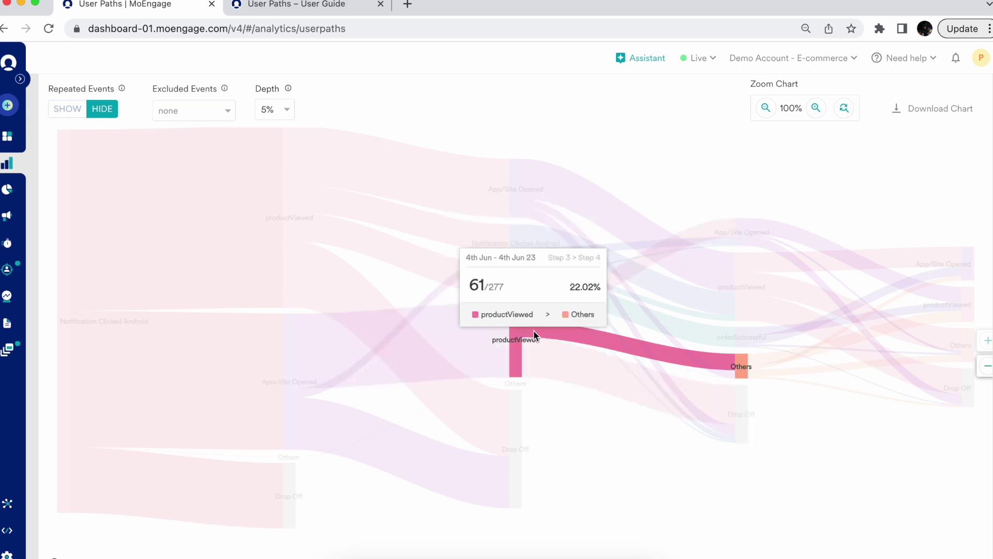
Step: Examine the flows into the last steps of the paths chart and read the explanation of Repeated Events
mouse_move(874, 325)
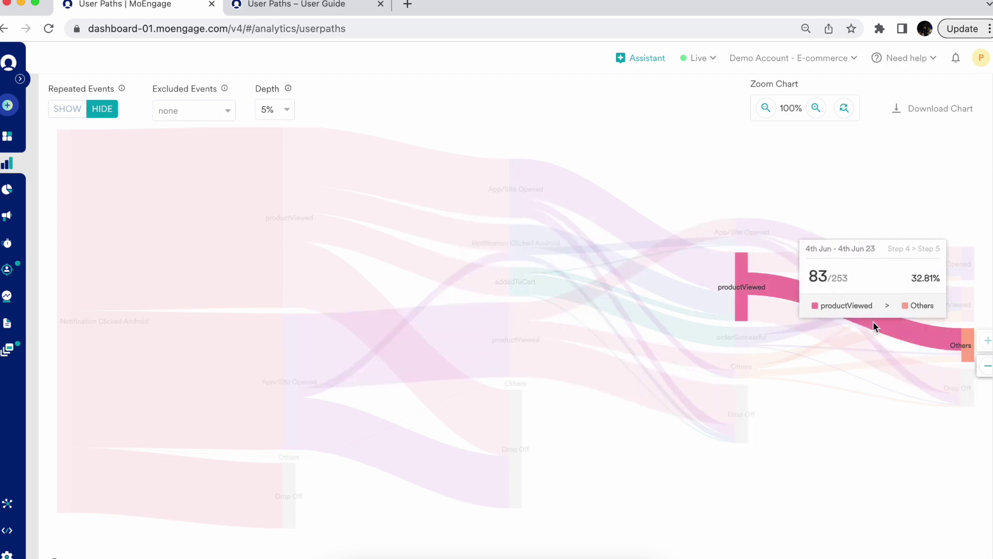
mouse_move(922, 369)
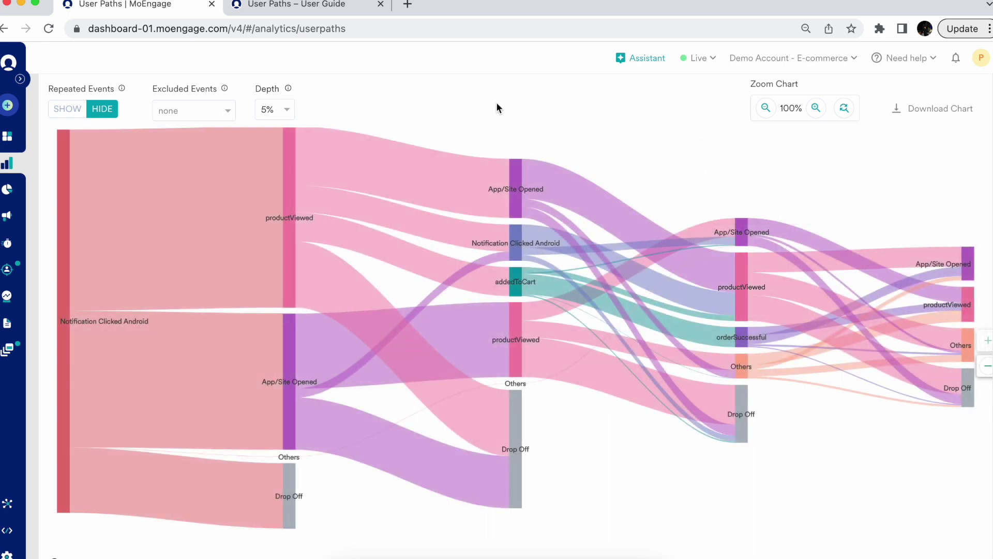
scroll(496, 107, "up", 1)
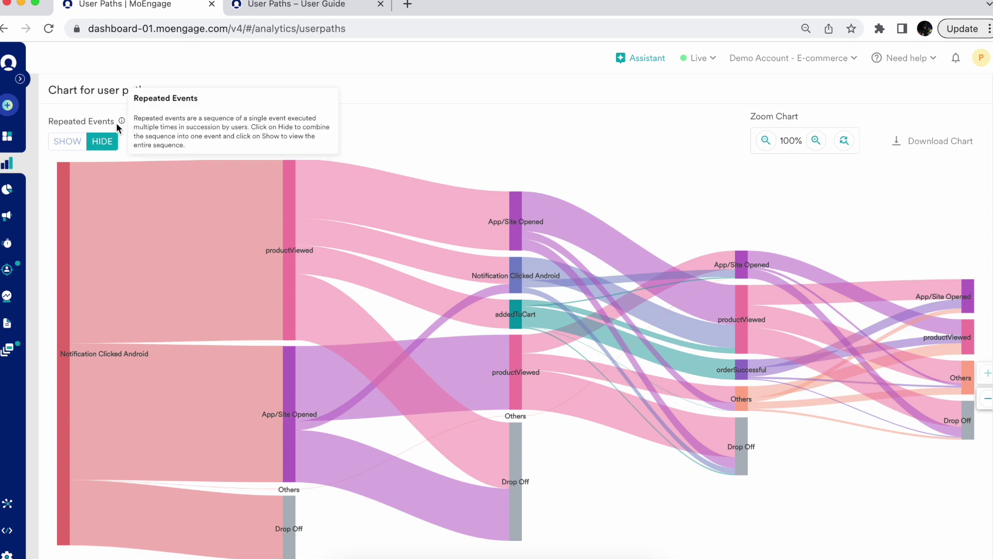
mouse_move(121, 121)
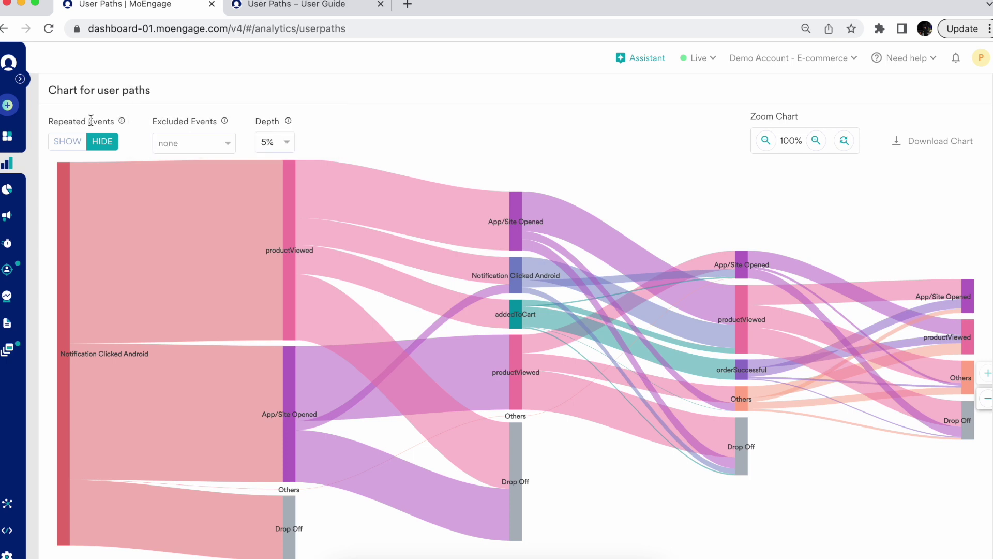
Step: Show repeated events in the paths chart, exclude the orderSuccessful event, and apply the filters
left_click(67, 142)
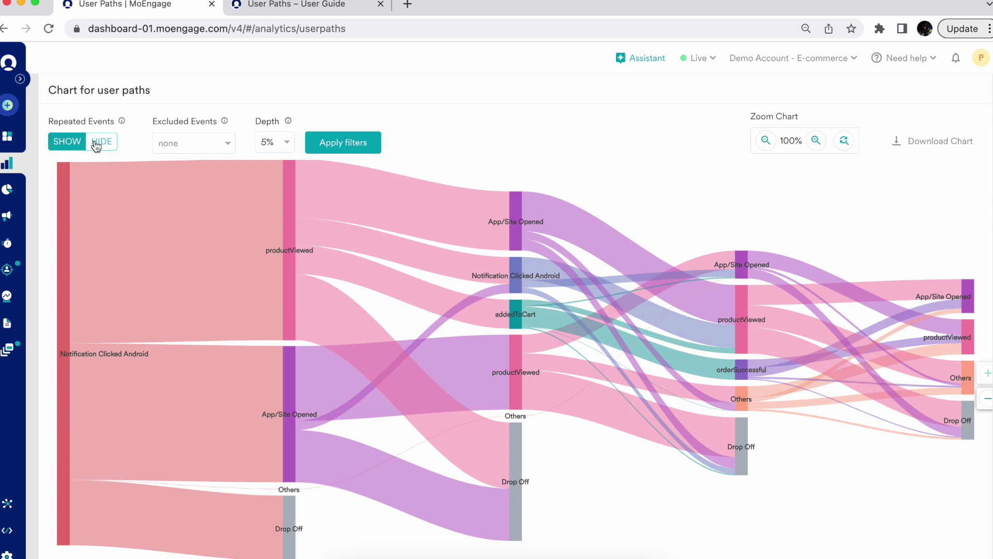
left_click(171, 143)
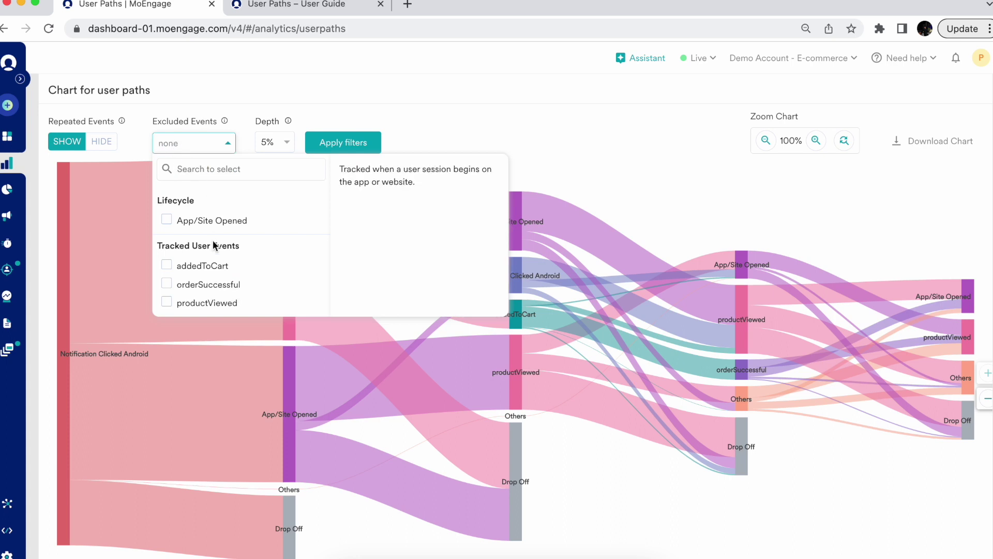
scroll(214, 245, "down", 1)
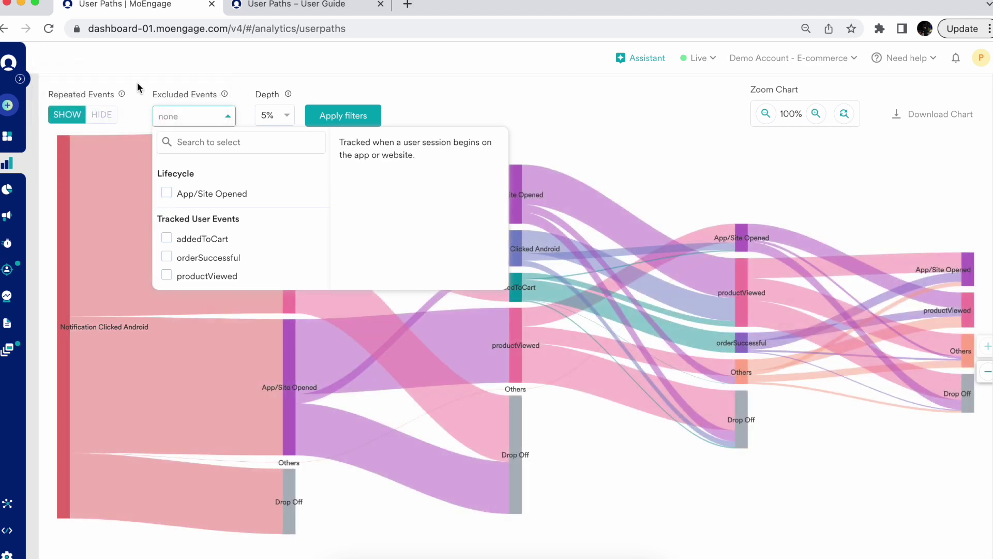
left_click(136, 82)
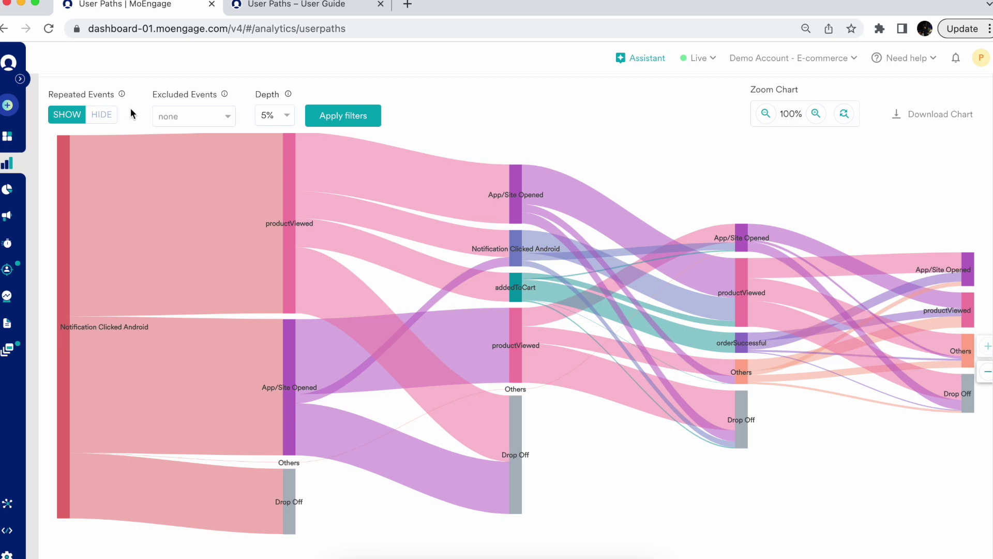
left_click(184, 120)
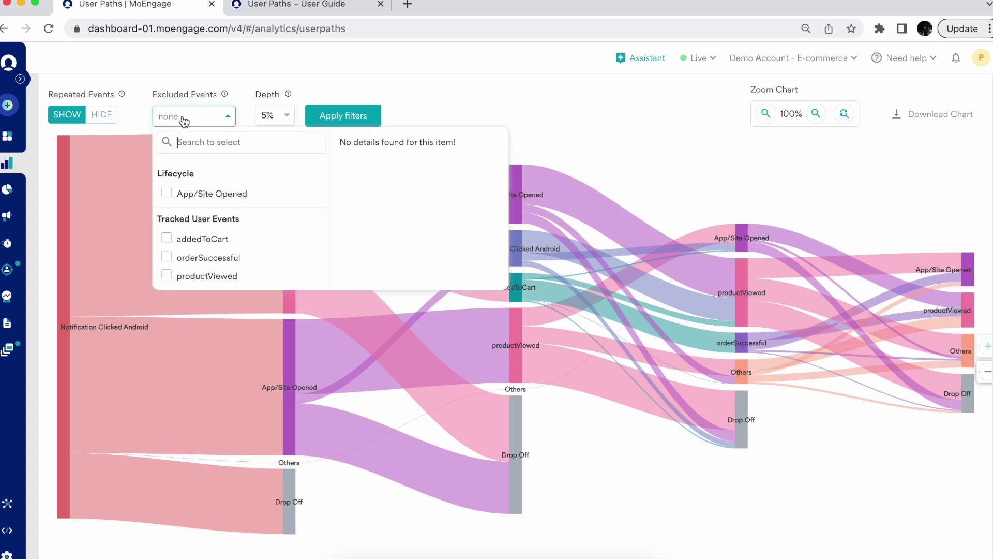
left_click(167, 256)
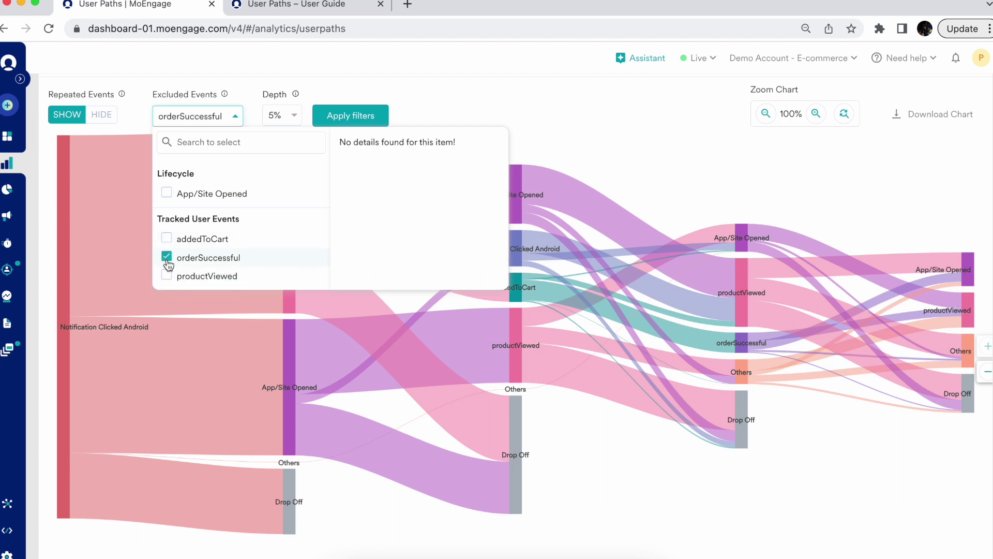
left_click(376, 117)
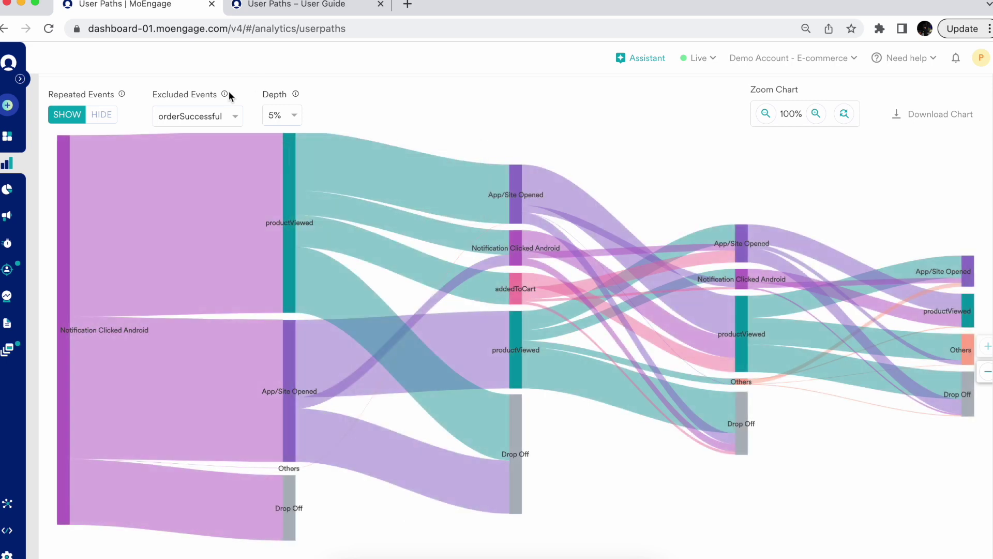
Step: Remove orderSuccessful from the excluded events and set repeated events back to hidden
mouse_move(228, 97)
left_click(218, 115)
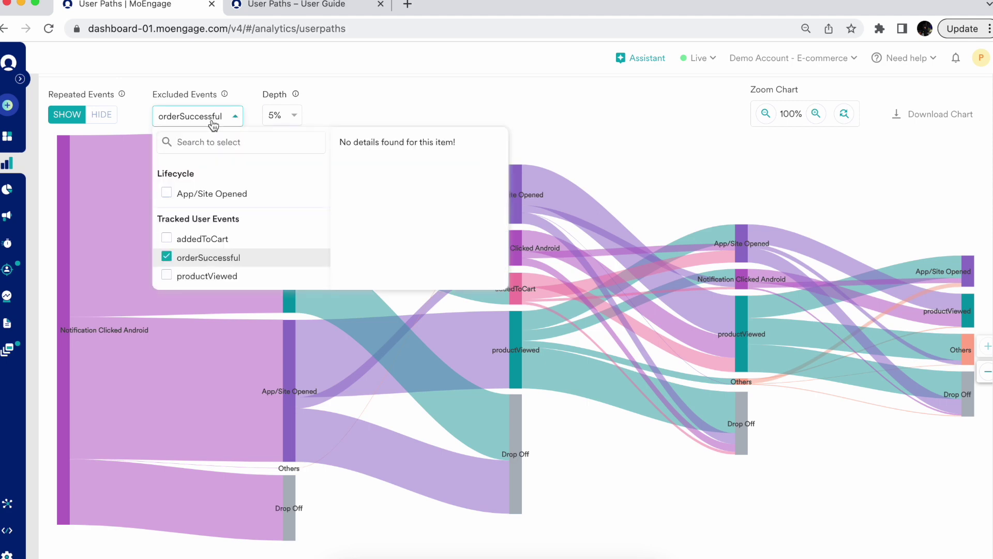
left_click(182, 256)
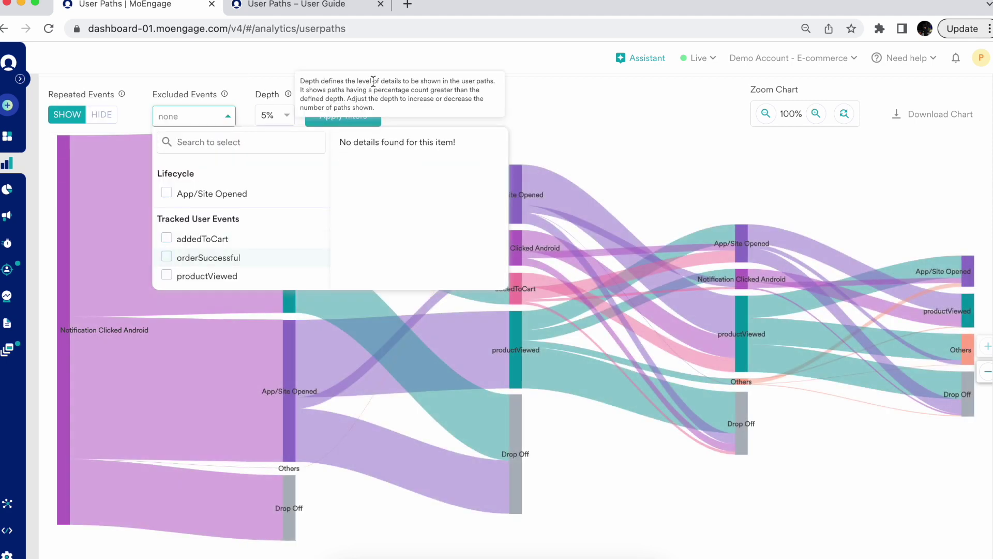
left_click(102, 116)
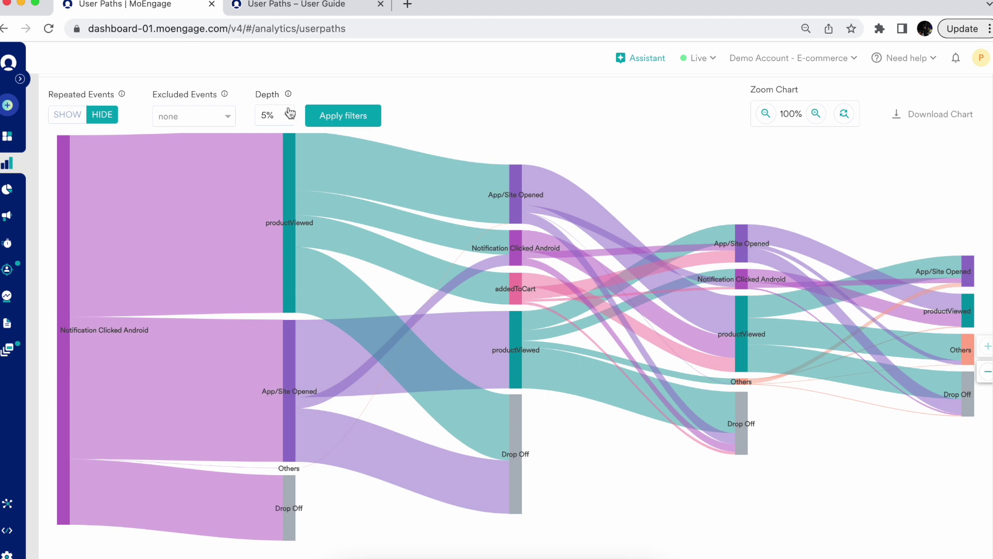
Step: Set the chart depth to 0.75% and apply the filters
mouse_move(291, 93)
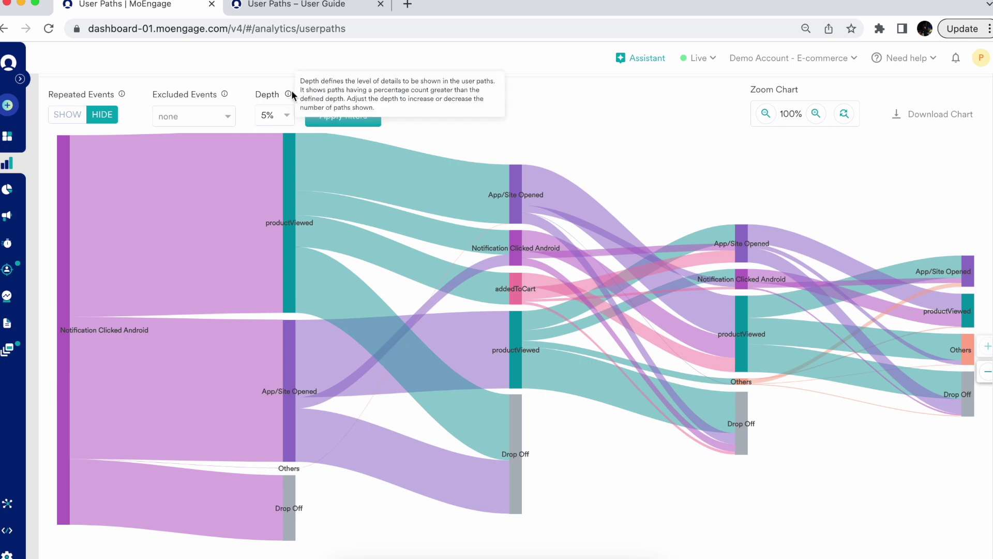
left_click(280, 117)
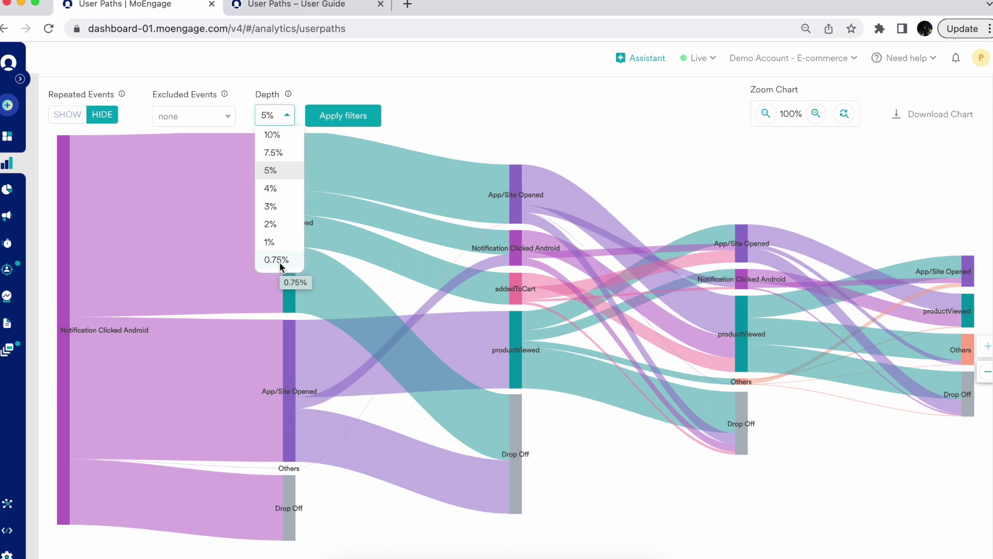
left_click(279, 262)
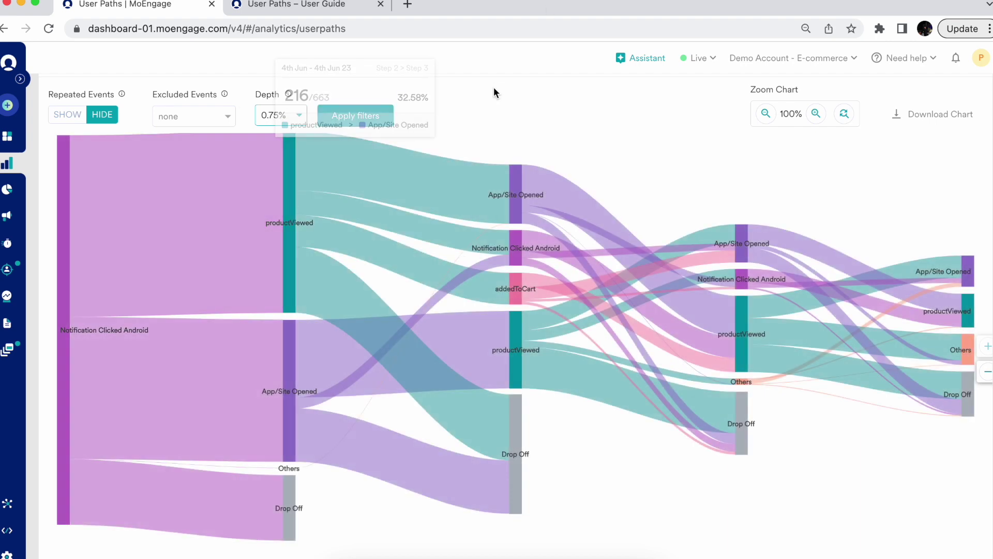
left_click(387, 118)
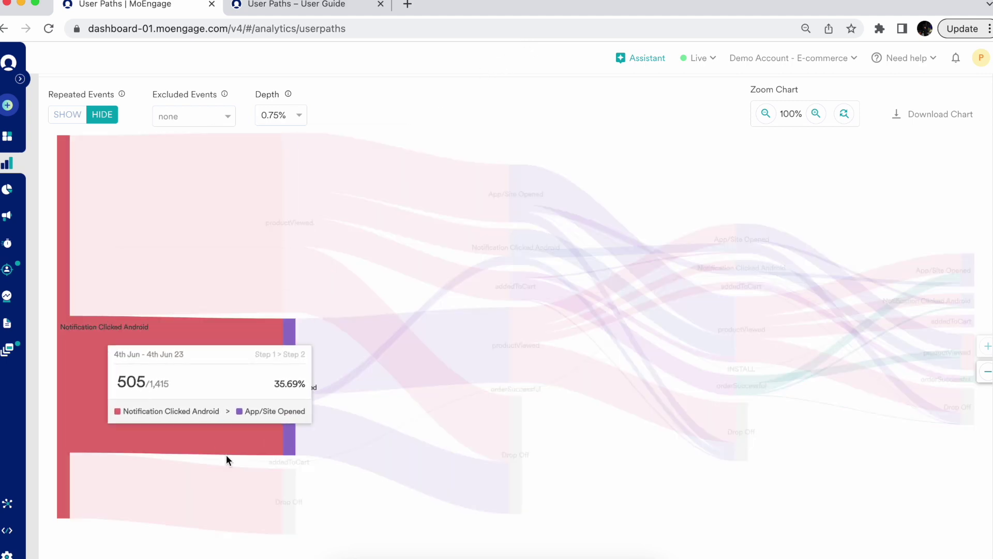
Step: Examine the user counts, percentages and drop-offs on the more detailed chart's flows and event nodes
mouse_move(336, 512)
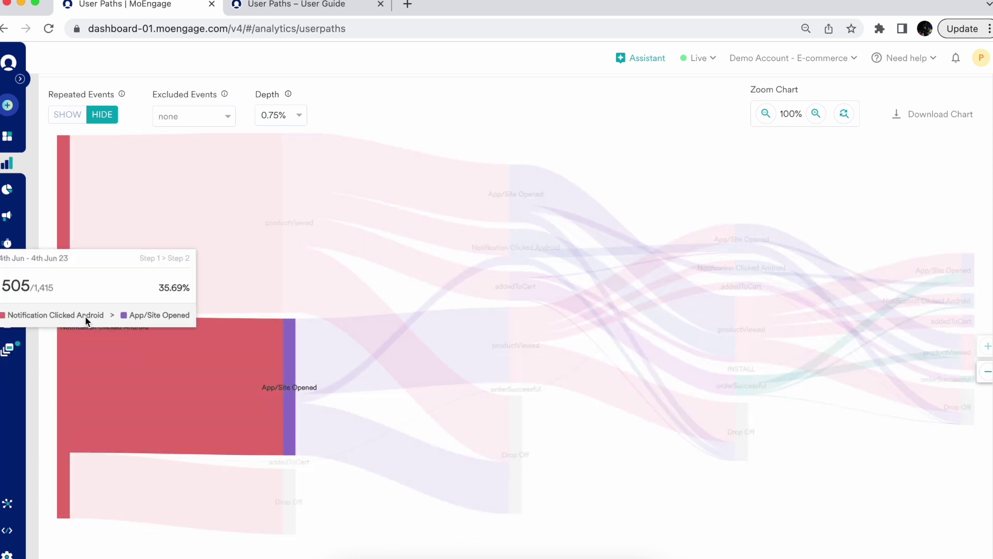
mouse_move(99, 321)
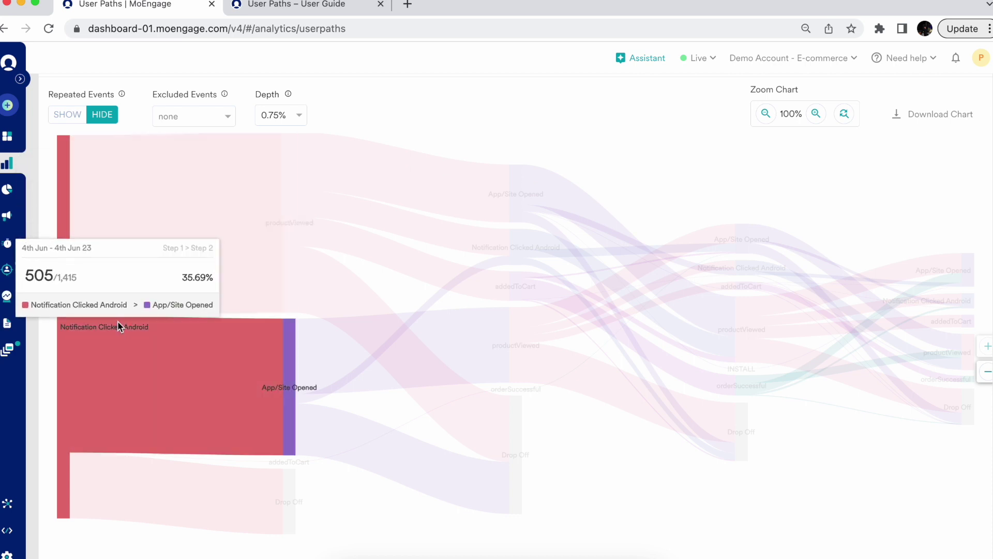
mouse_move(294, 171)
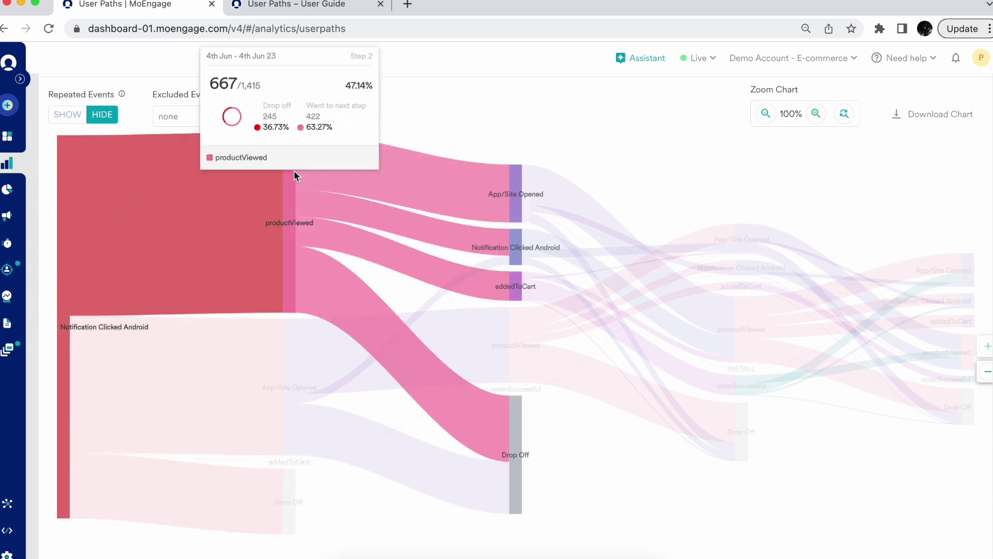
mouse_move(286, 361)
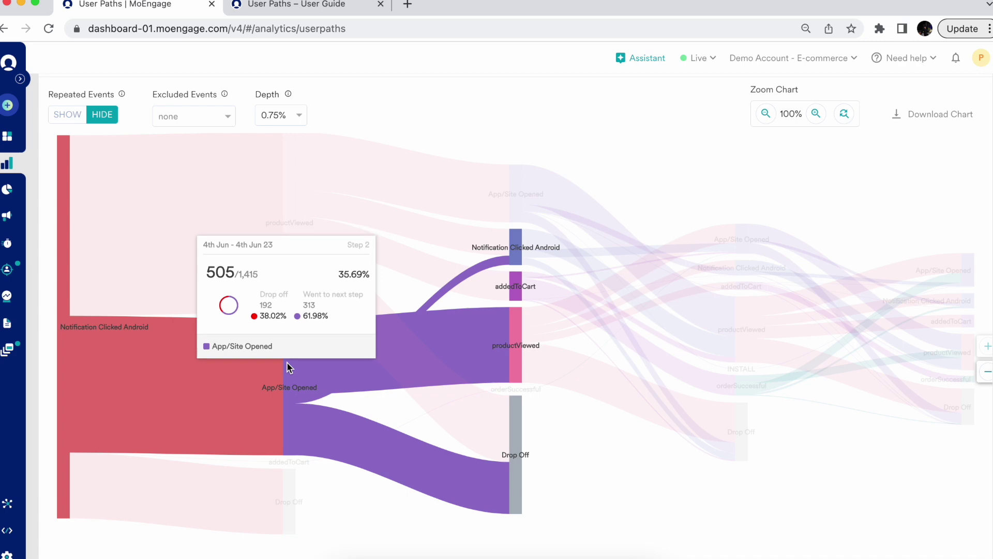
mouse_move(290, 502)
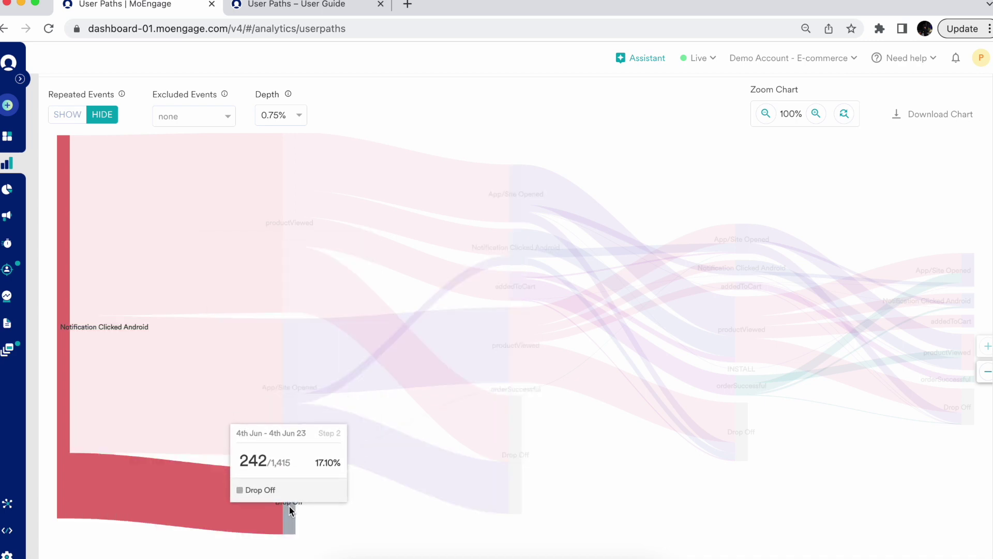
mouse_move(280, 264)
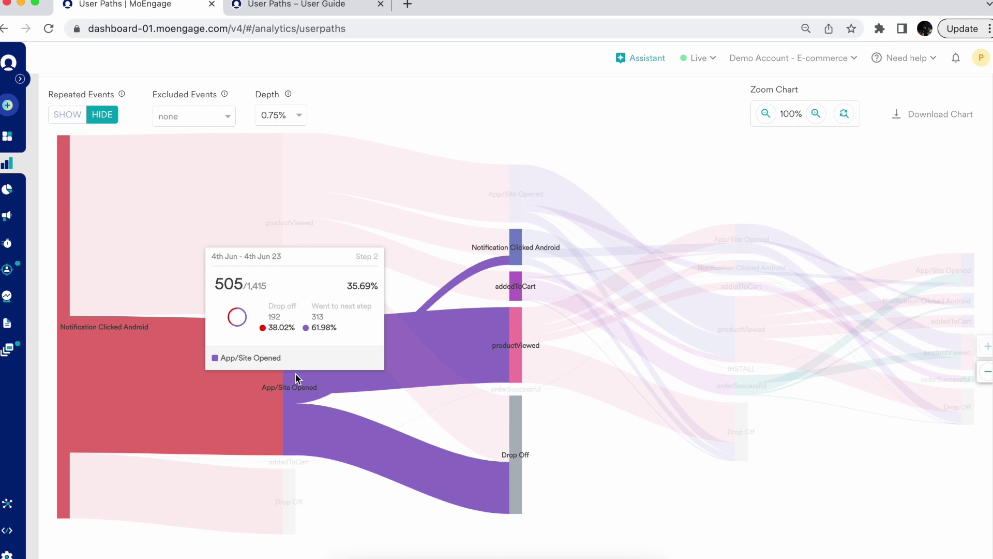
mouse_move(464, 368)
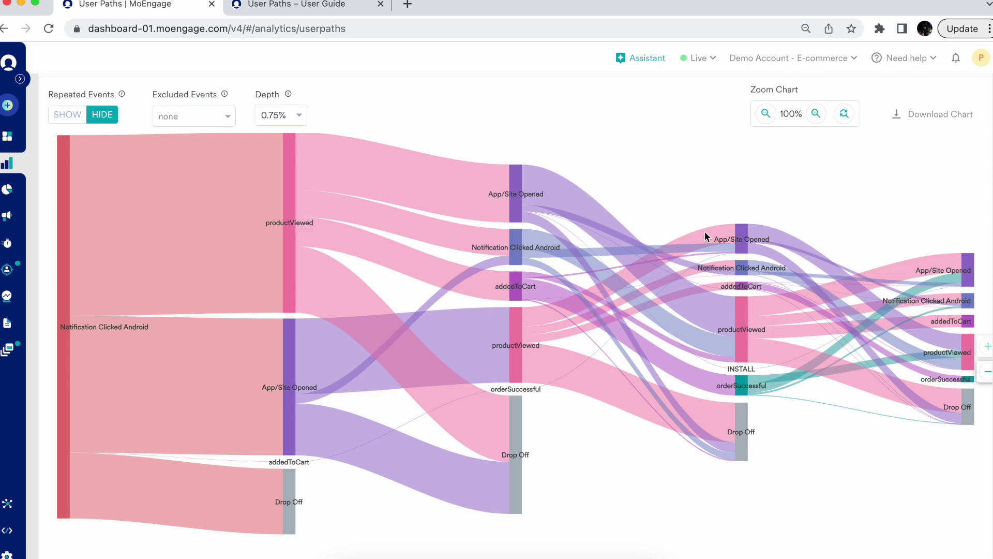
mouse_move(759, 202)
mouse_move(745, 284)
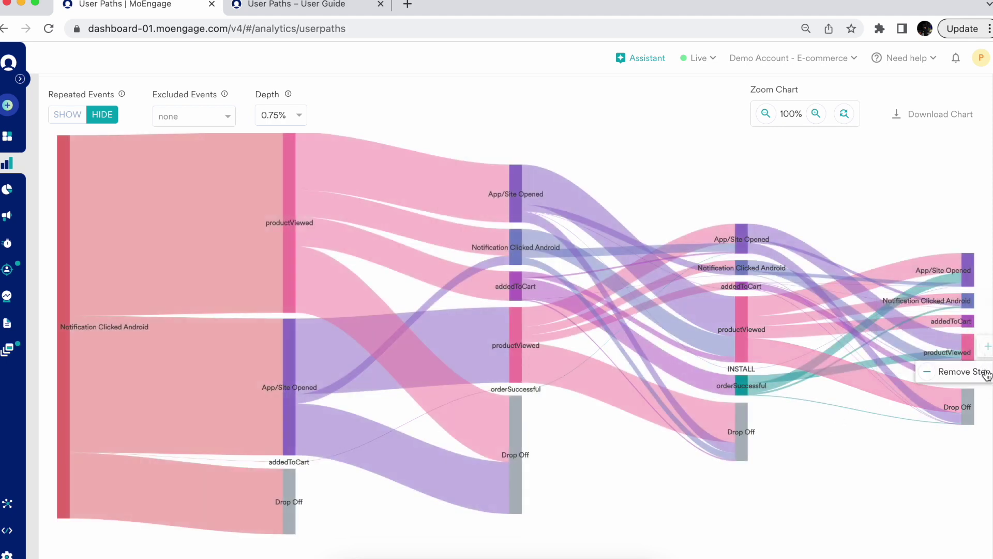
Step: Remove the last step from the user paths chart, review the shortened flows, and add the step back
left_click(986, 373)
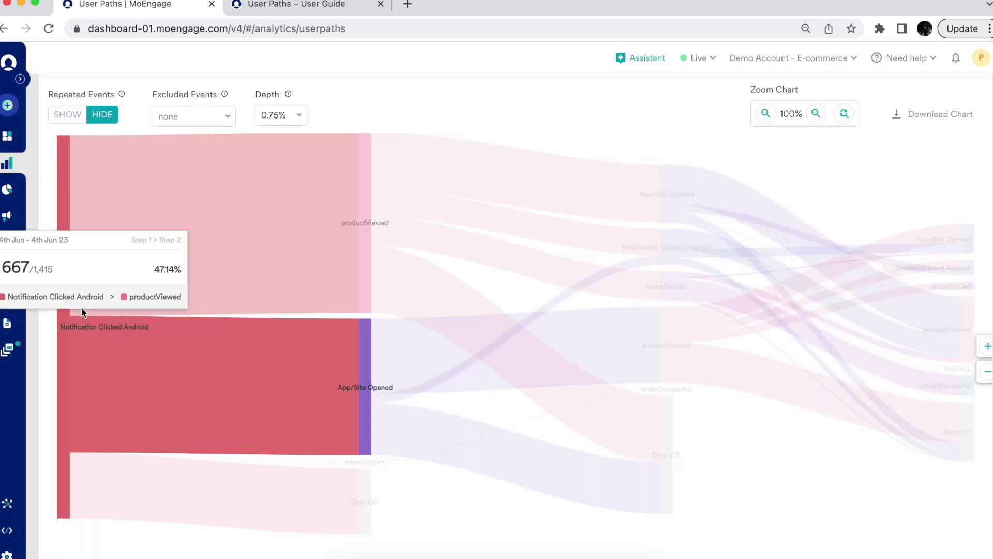
mouse_move(212, 411)
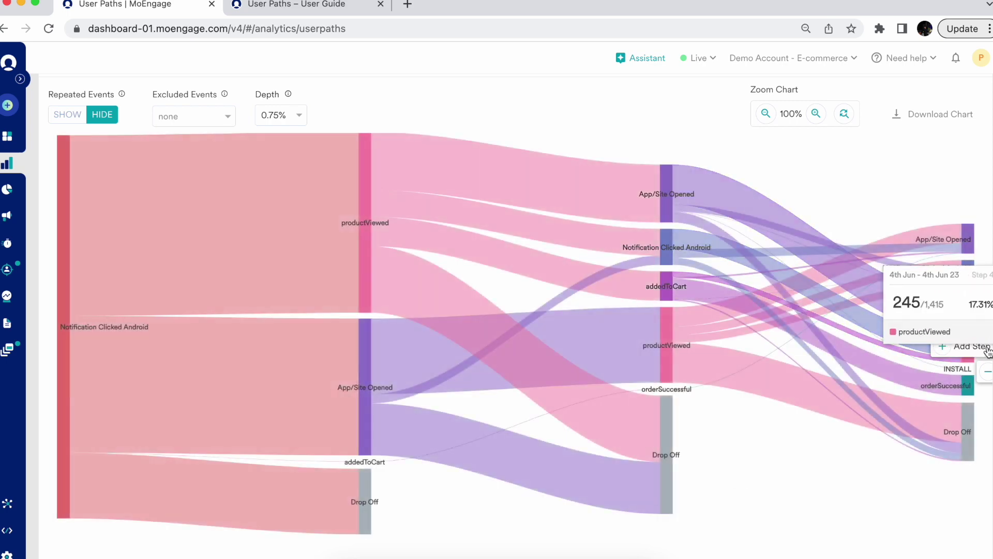
left_click(988, 347)
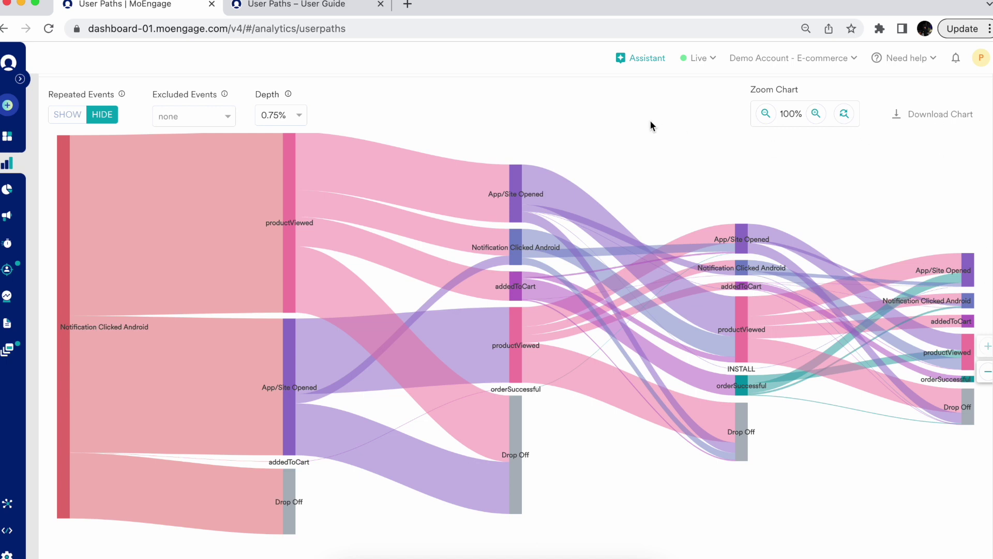
Step: Change the user paths analysis to paths ending with the Notification Clicked Android event
scroll(650, 120, "up", 10)
left_click(125, 216)
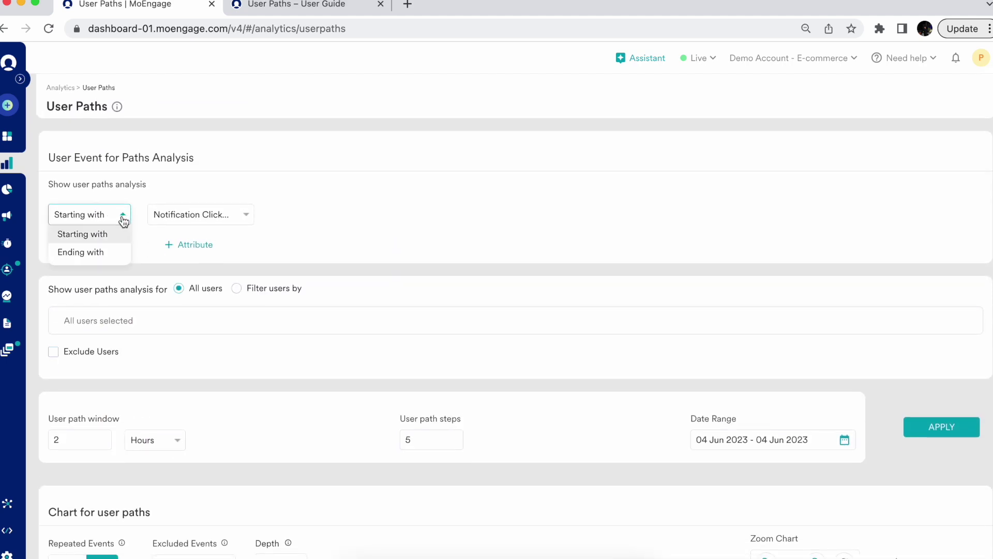
left_click(94, 257)
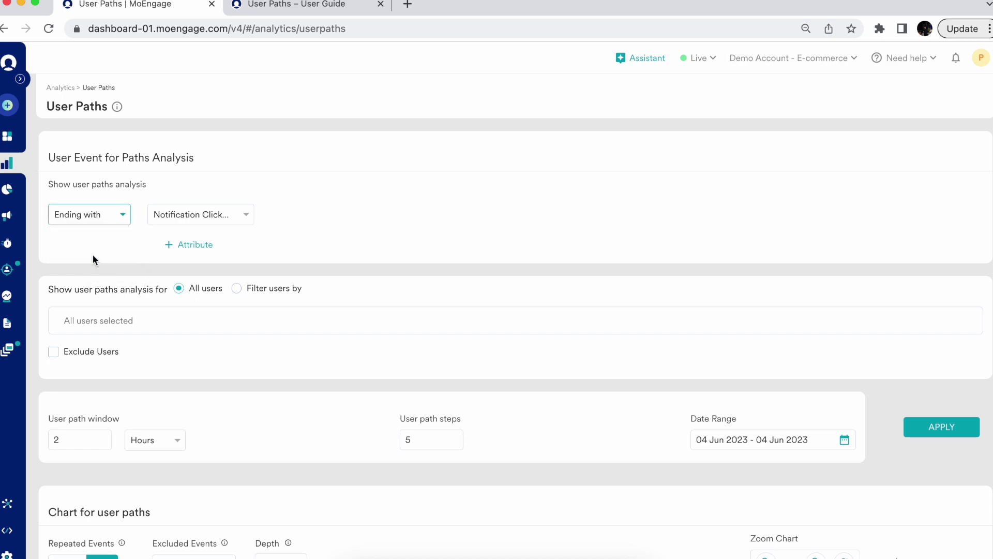